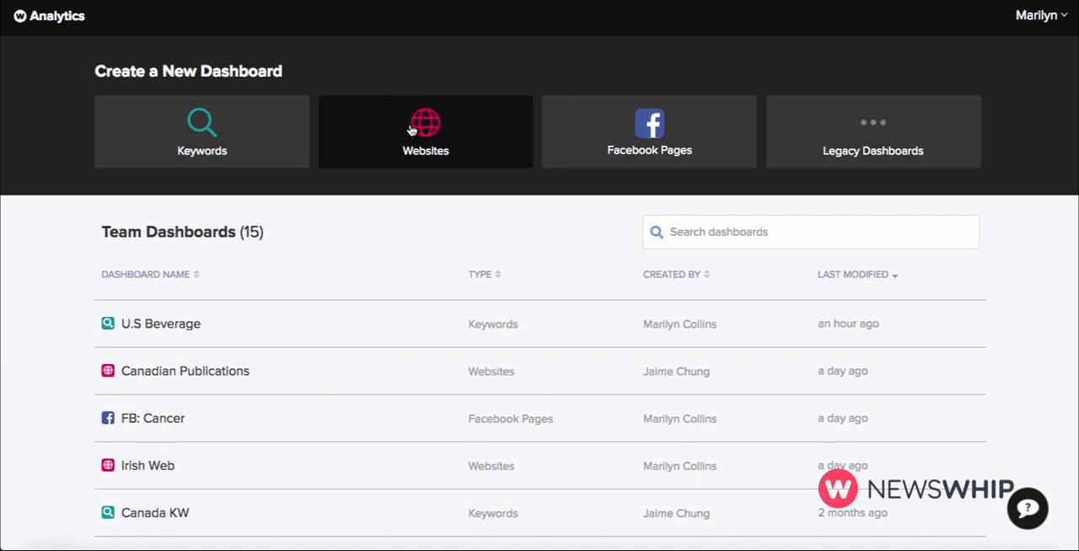
# Start a new Websites dashboard and name it "UK sites: Brexit".
pyautogui.click(410, 126)
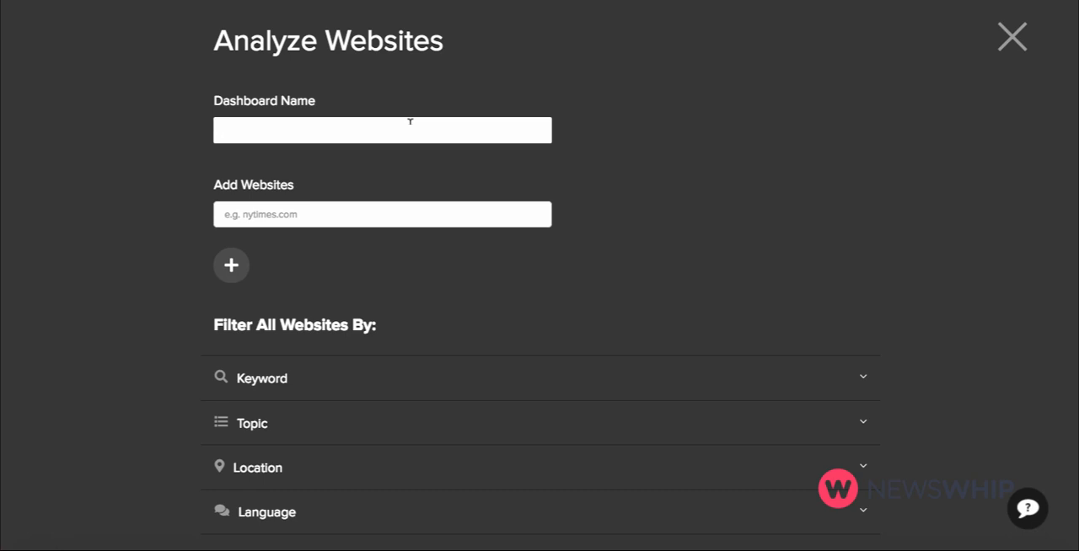
pyautogui.write('UK')
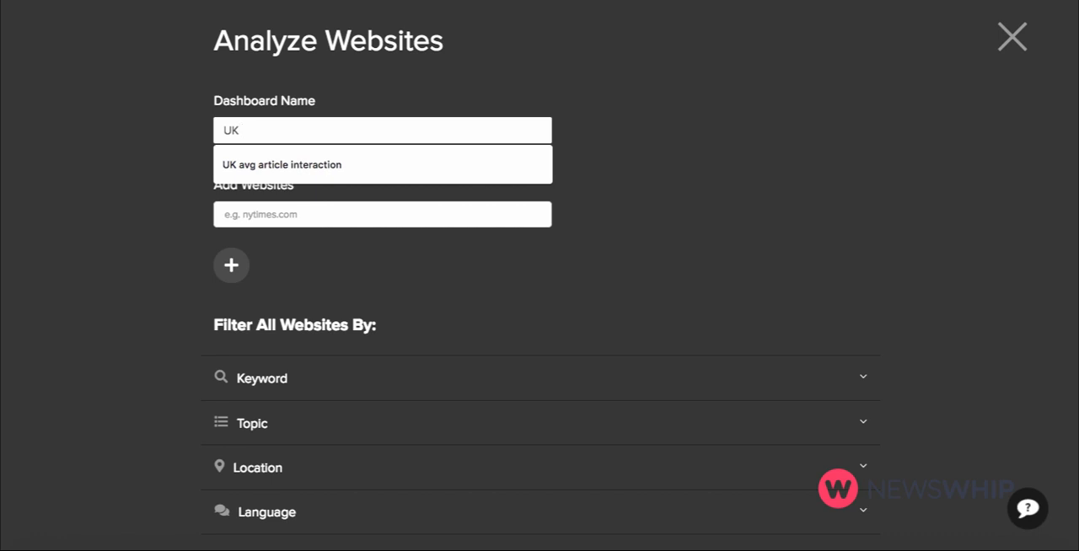
pyautogui.write(' sites:')
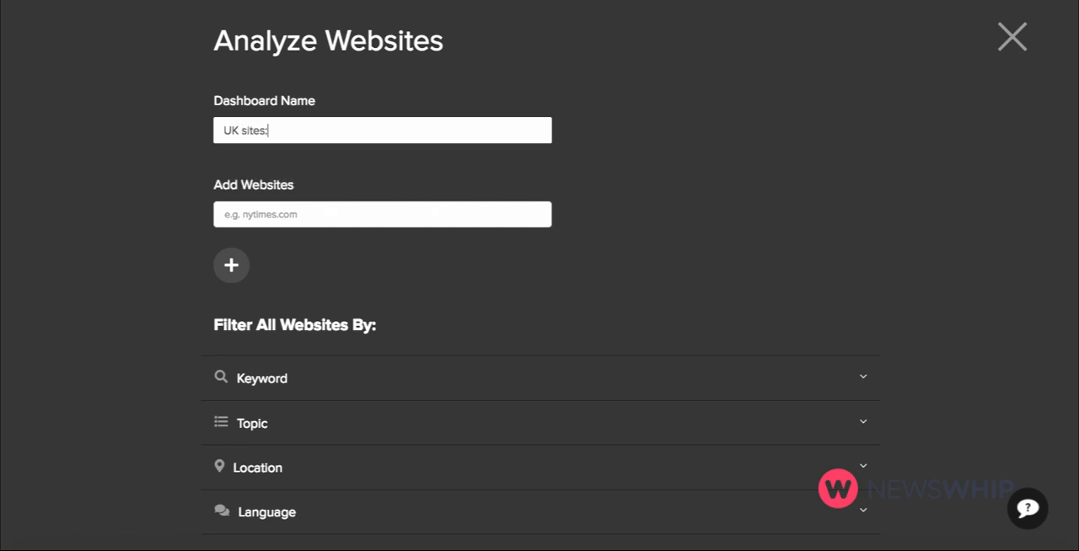
pyautogui.write(' Brexit')
# Add bbc.co.uk and theguardian.com to the dashboard's list of websites.
pyautogui.click(366, 214)
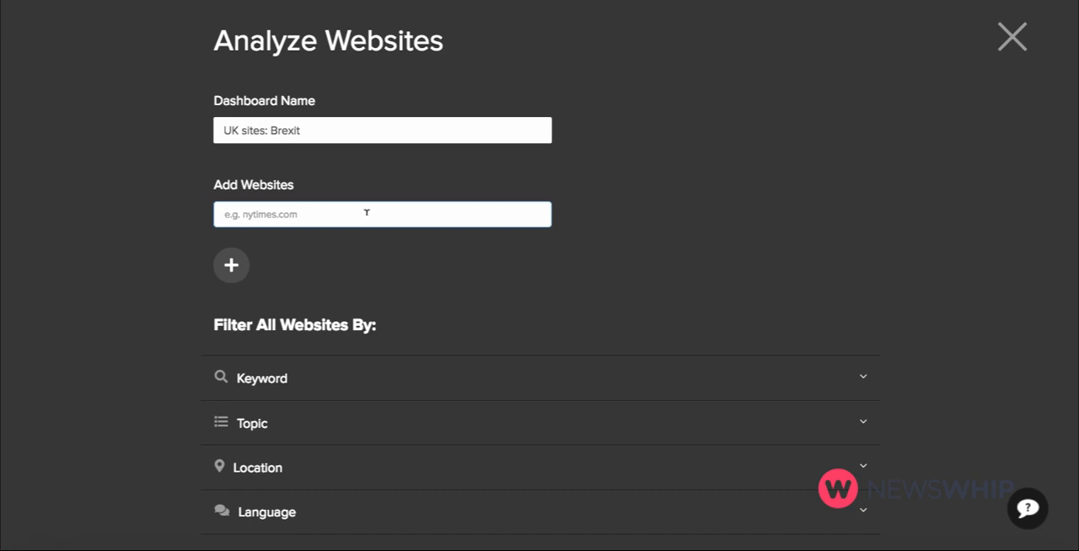
pyautogui.write('bbc')
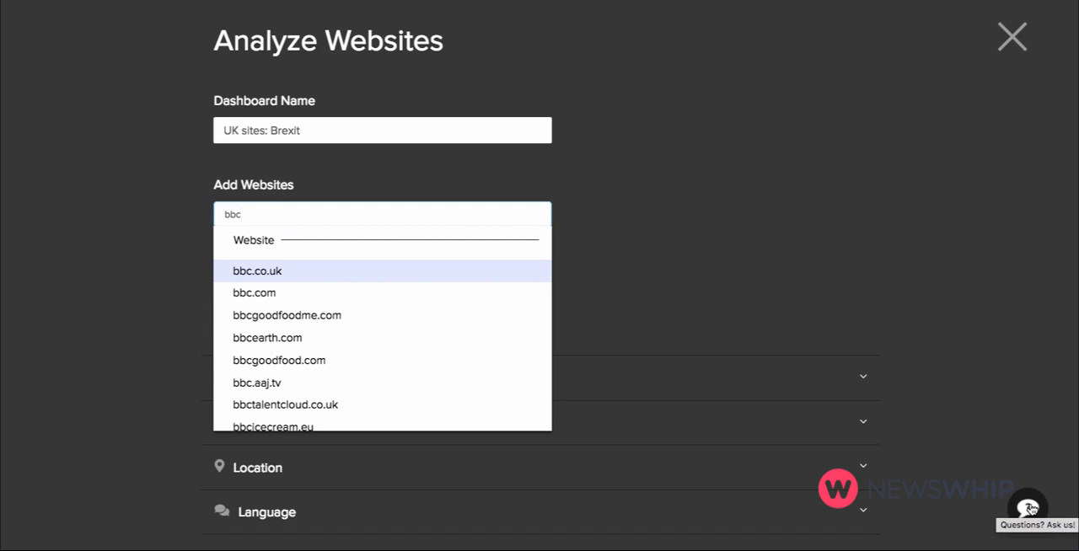
pyautogui.click(495, 270)
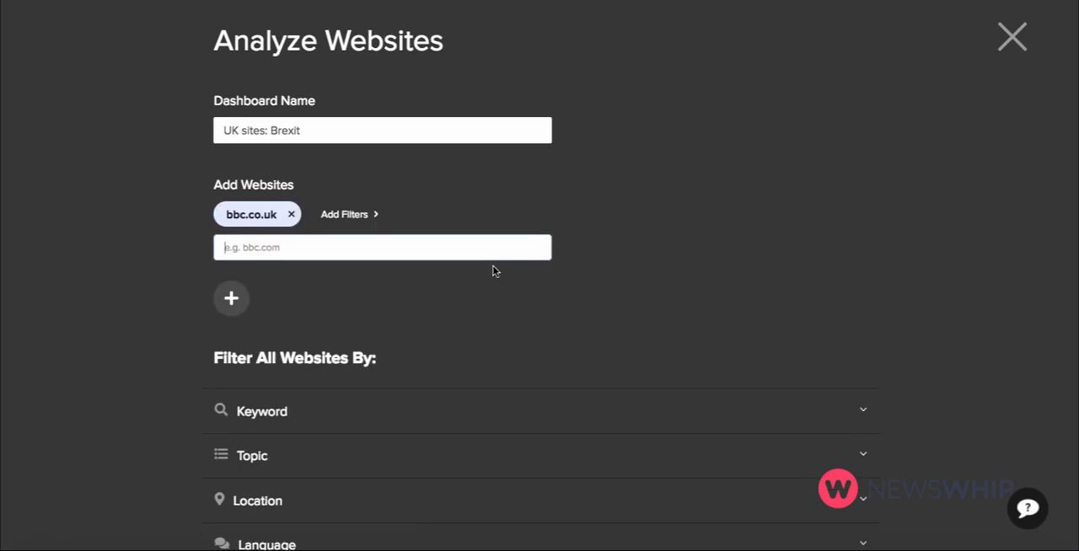
pyautogui.write('guardi')
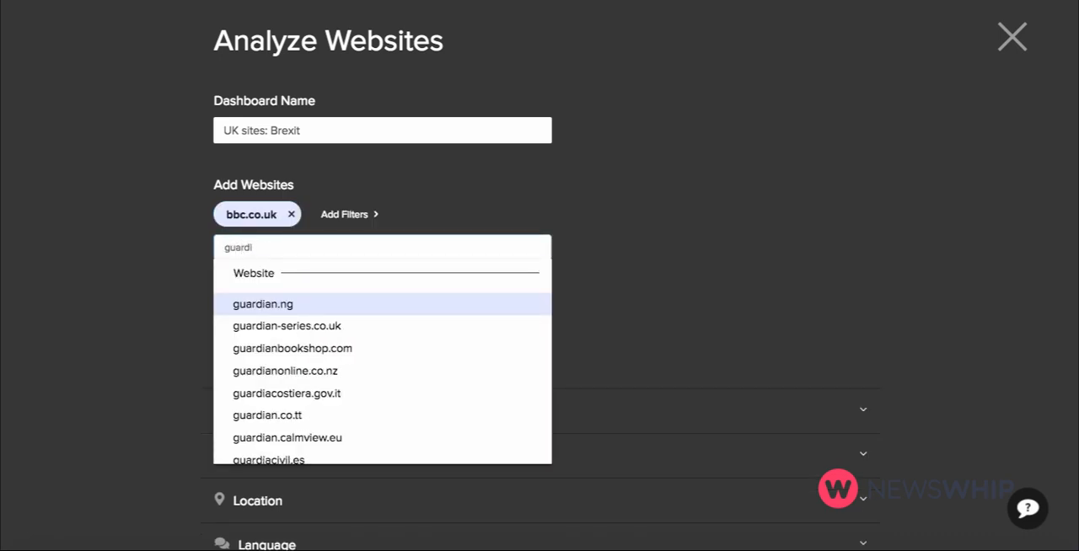
pyautogui.write('a')
pyautogui.click(226, 244)
pyautogui.write('the')
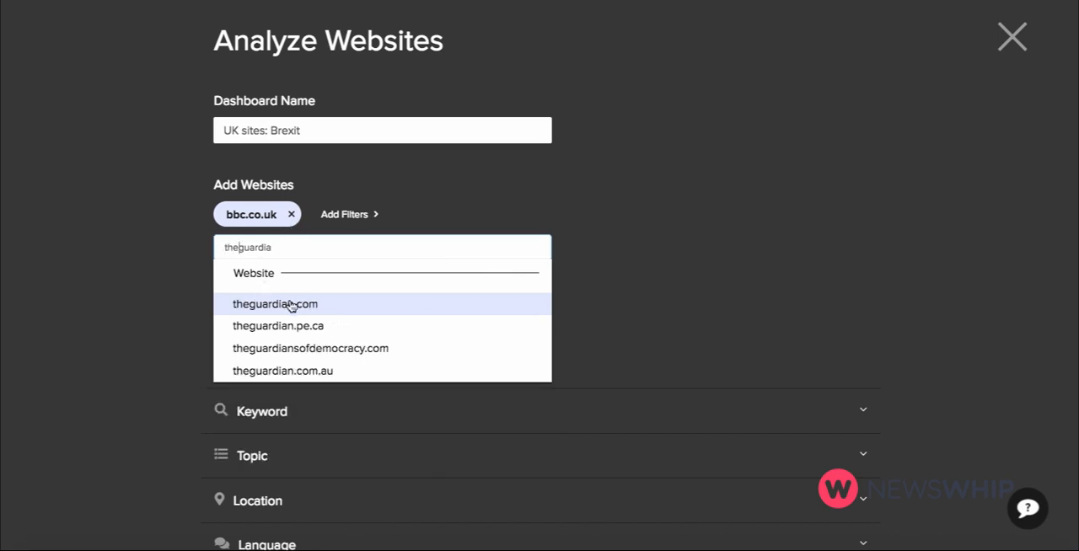
pyautogui.click(290, 303)
# Add independent.co.uk and dailymail.co.uk to the dashboard's list of websites.
pyautogui.write('indepen')
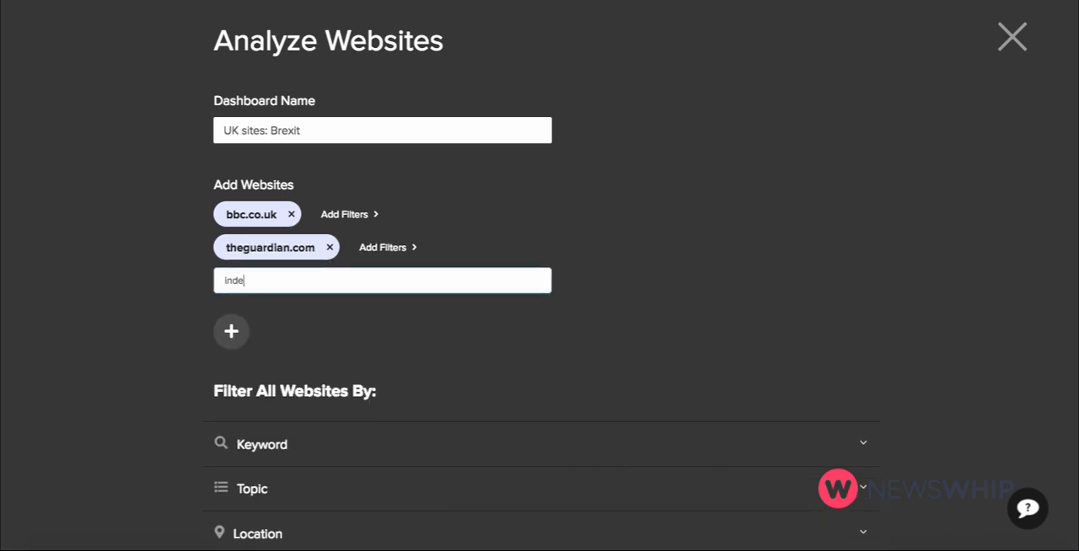
pyautogui.press('BackSpace')
pyautogui.press('BackSpace')
pyautogui.write('e')
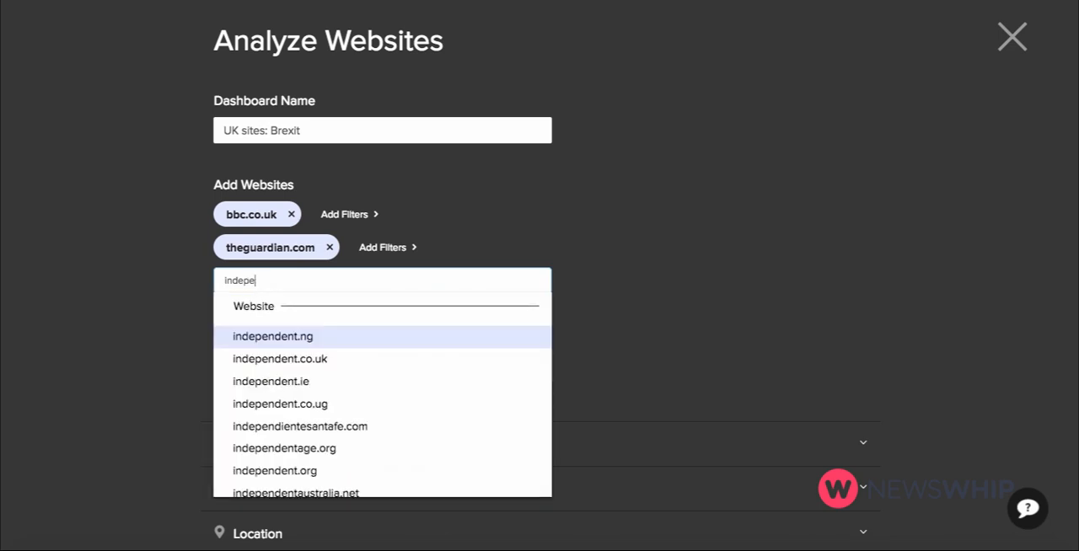
pyautogui.click(289, 358)
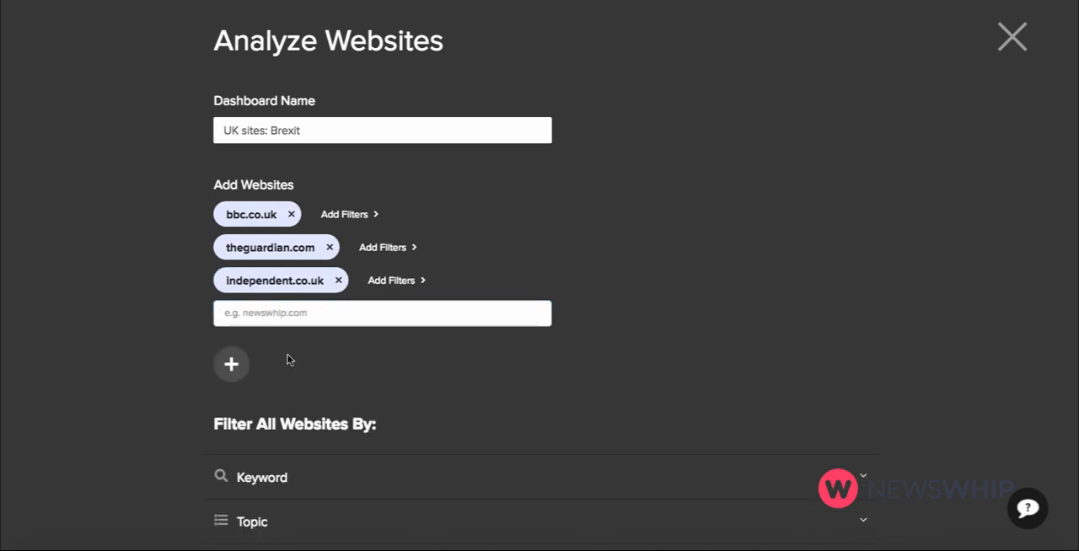
pyautogui.write('dailyma')
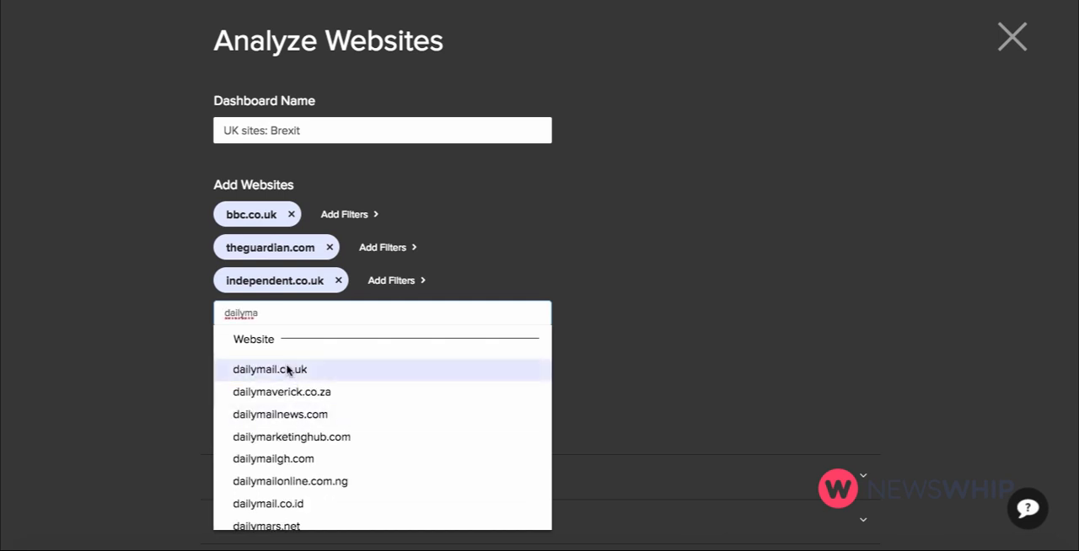
pyautogui.click(310, 370)
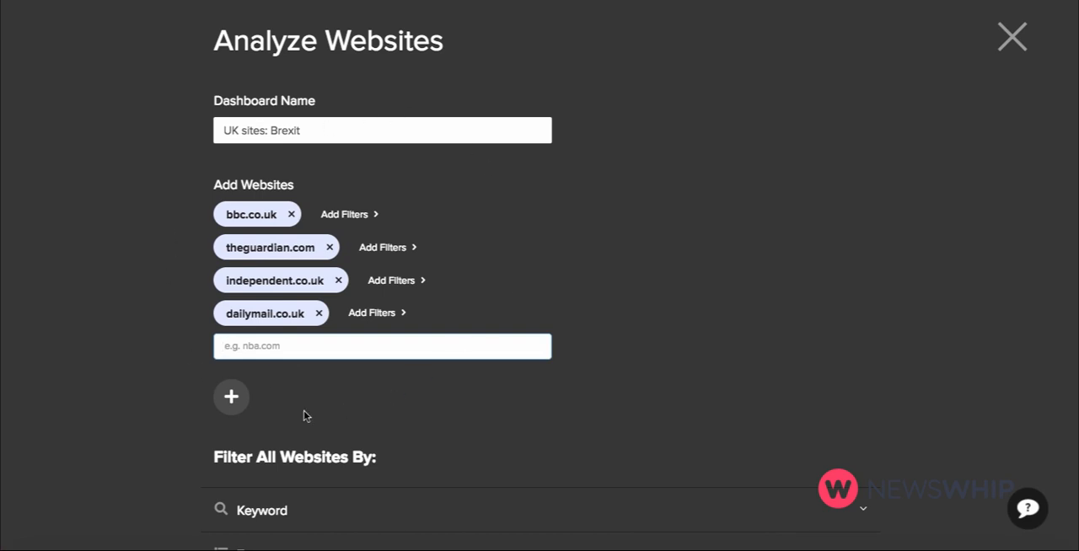
# Filter all websites by keyword, requiring at least one of "Brexit, Article 50" in the query builder.
pyautogui.scroll(-1, 721, 246)
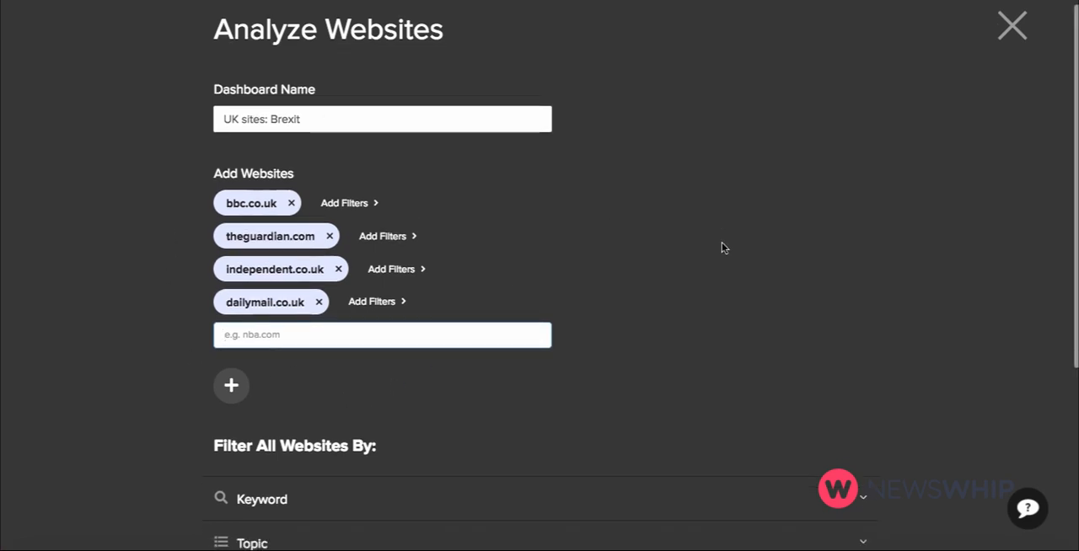
pyautogui.scroll(-2, 721, 244)
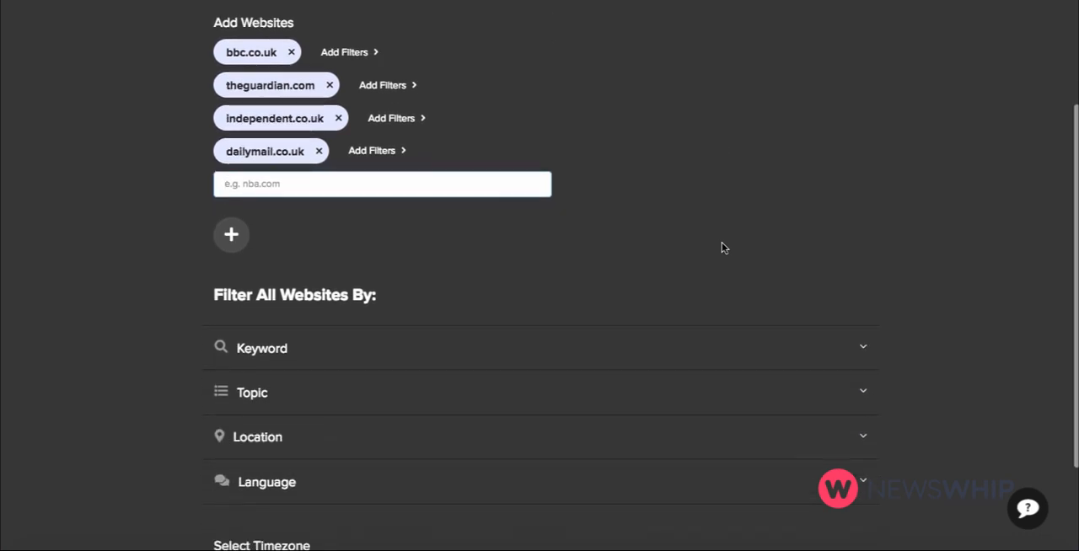
pyautogui.scroll(-1, 721, 247)
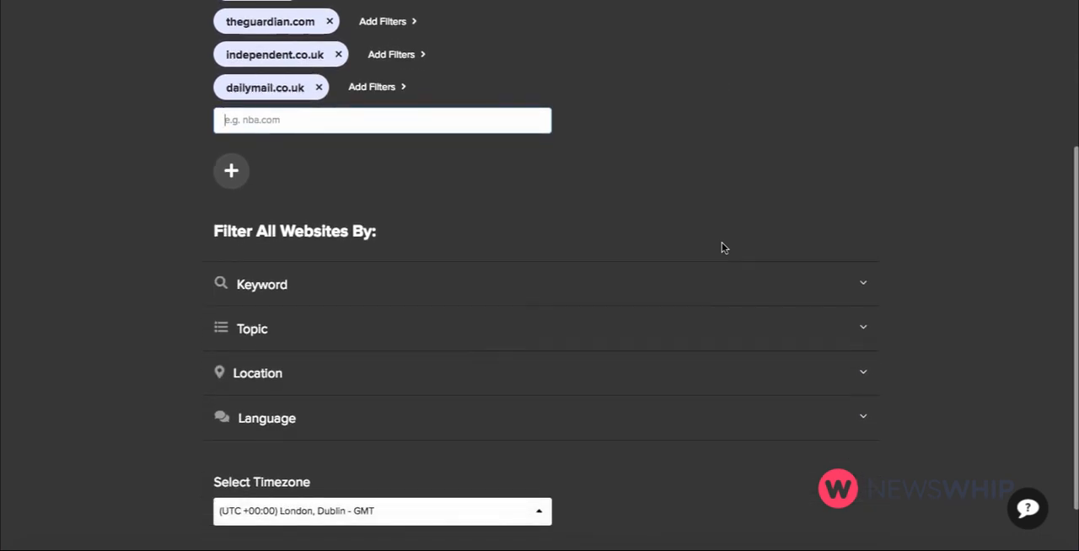
pyautogui.click(281, 283)
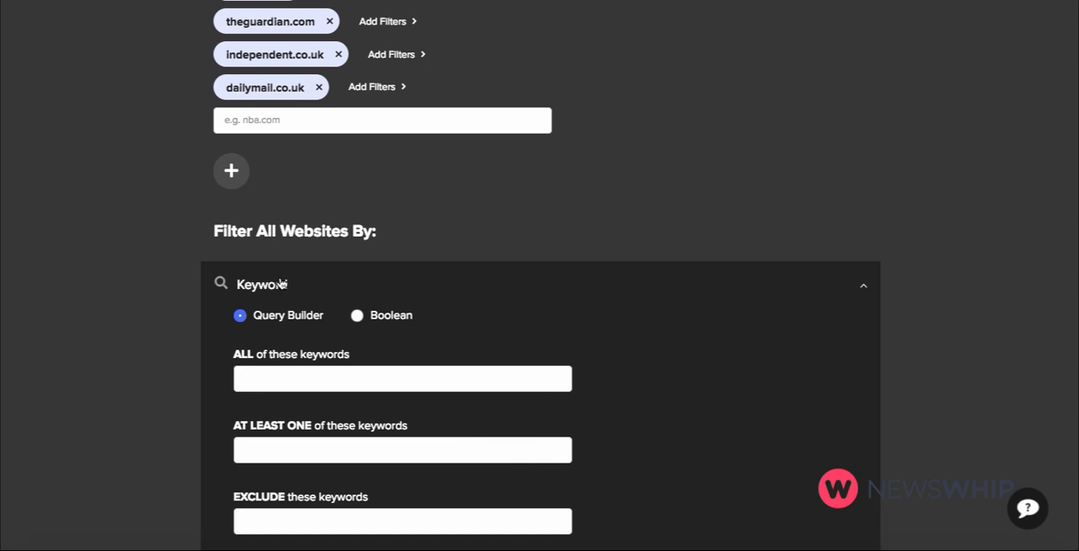
pyautogui.click(262, 444)
pyautogui.write('Br')
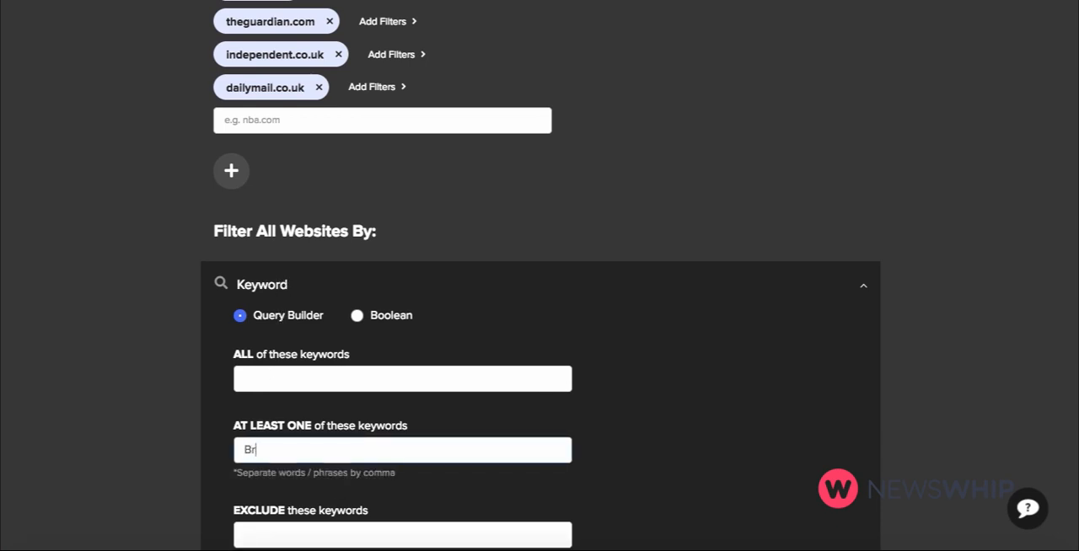
pyautogui.write('exit, Article 50')
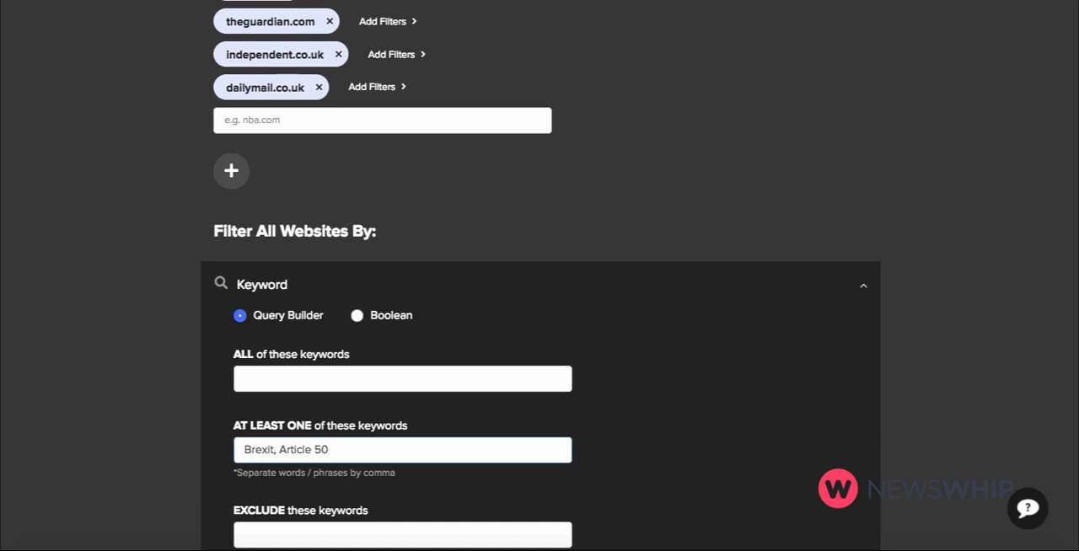
# Create the dashboard with the chosen websites and keyword filter.
pyautogui.scroll(-1, 539, 276)
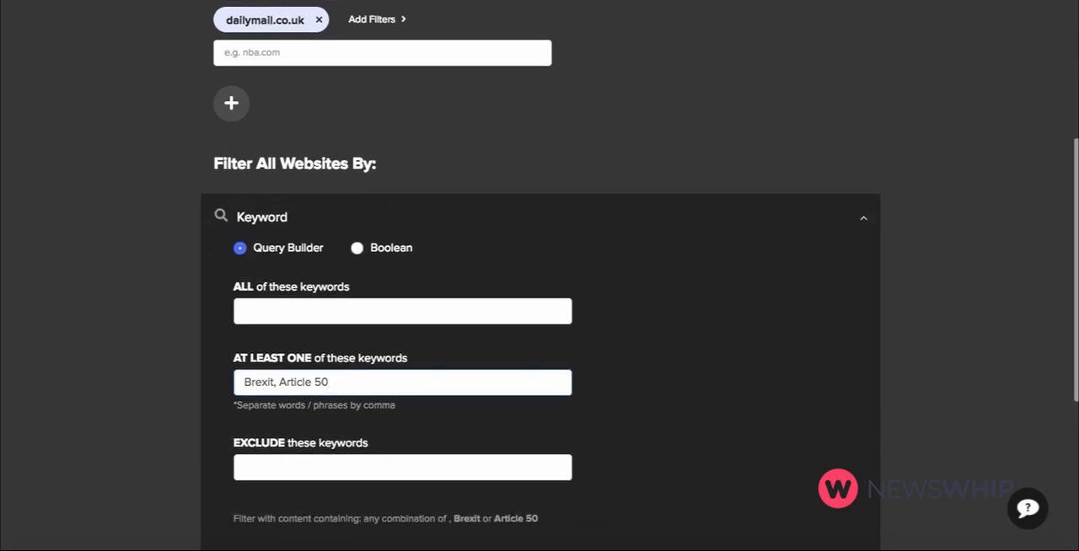
pyautogui.scroll(-2, 254, 153)
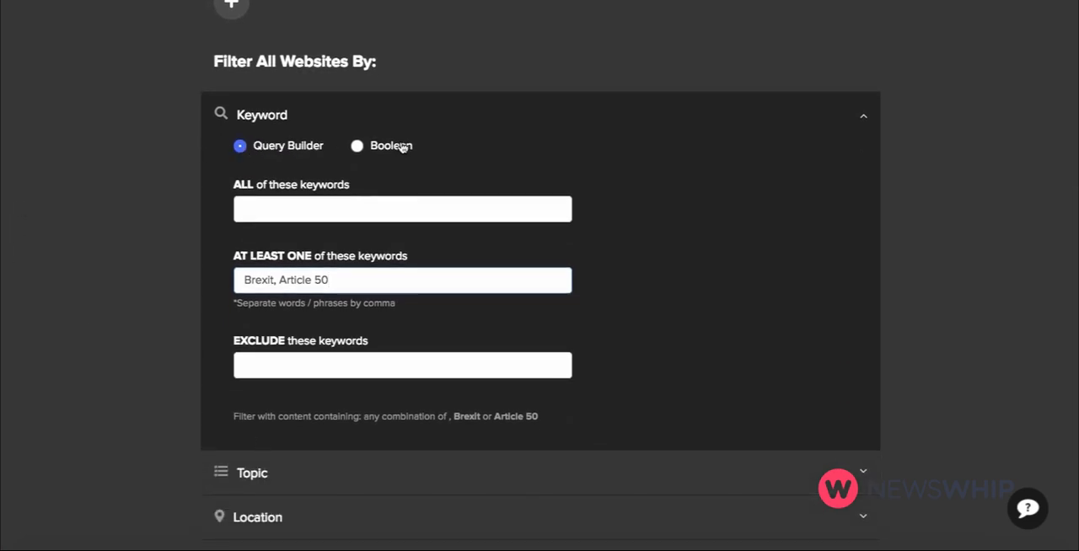
pyautogui.scroll(-4, 403, 146)
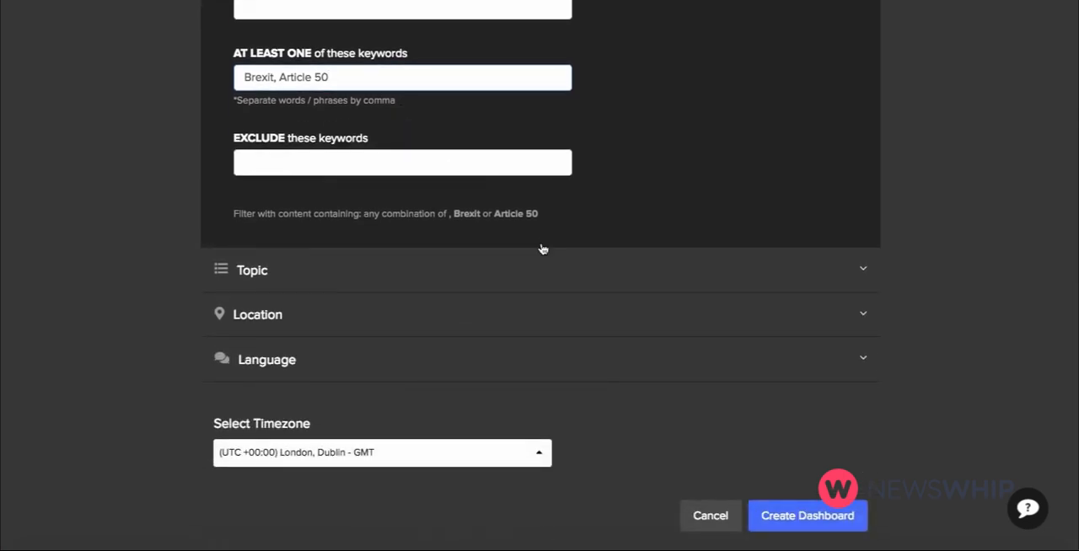
pyautogui.click(781, 516)
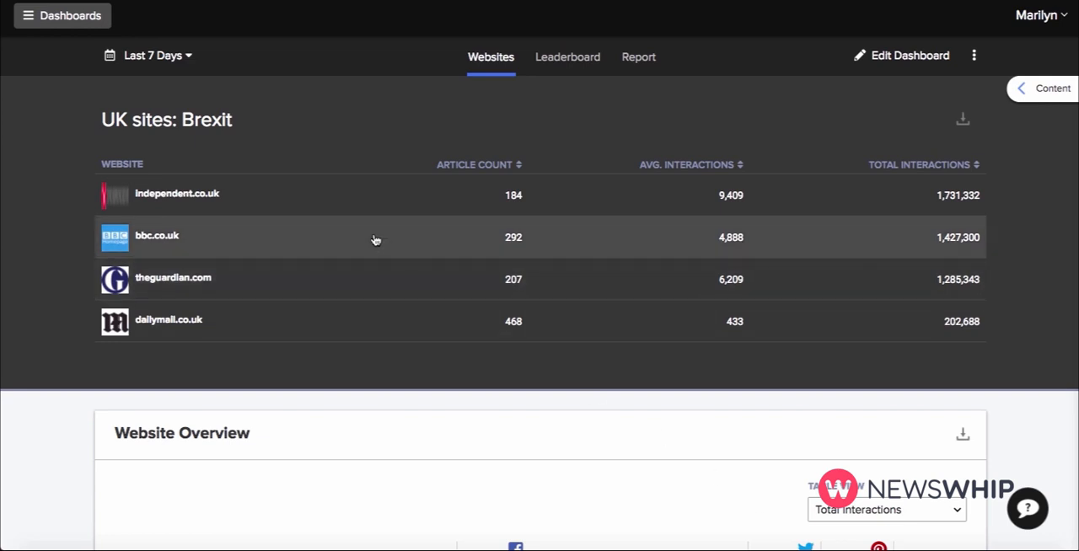
# Change the dashboard's date range to the year 2019 to date and apply it.
pyautogui.click(179, 60)
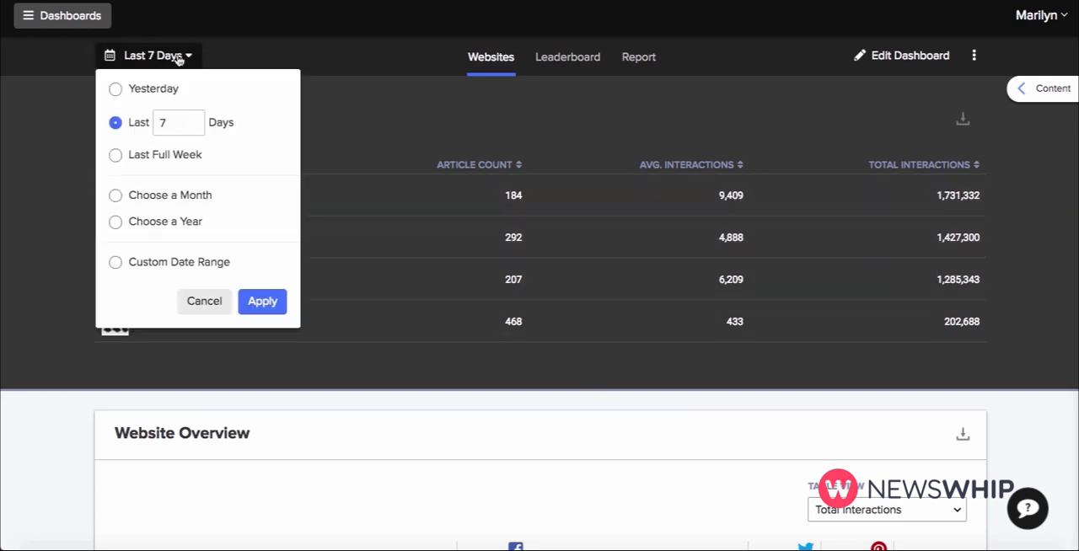
pyautogui.click(116, 226)
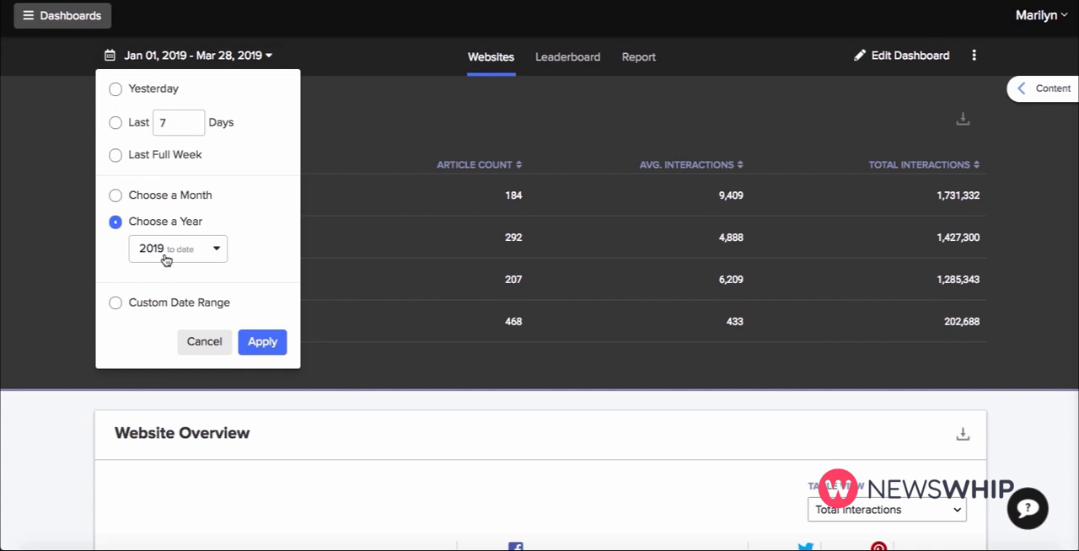
pyautogui.click(116, 304)
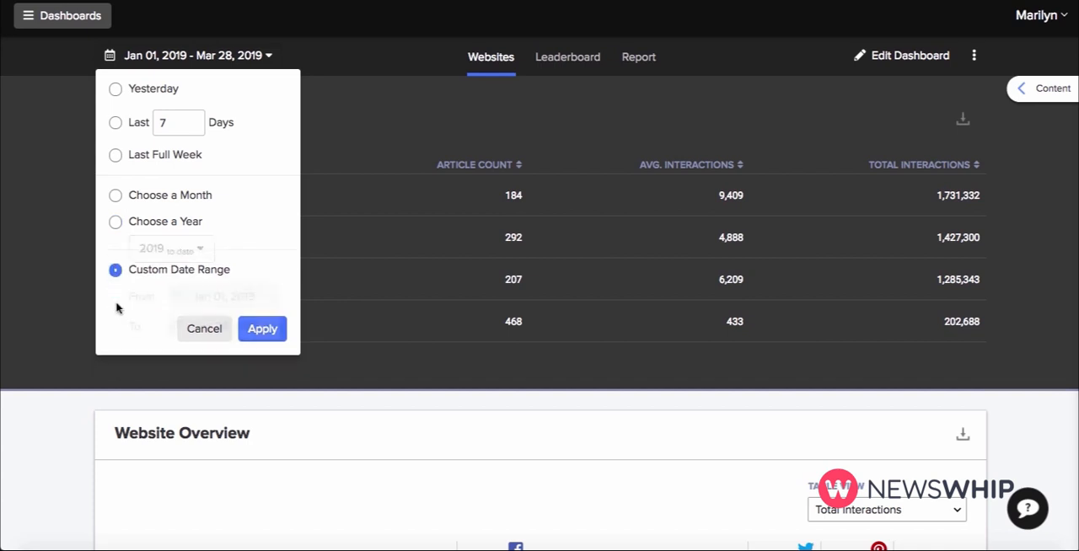
pyautogui.click(116, 222)
pyautogui.click(263, 347)
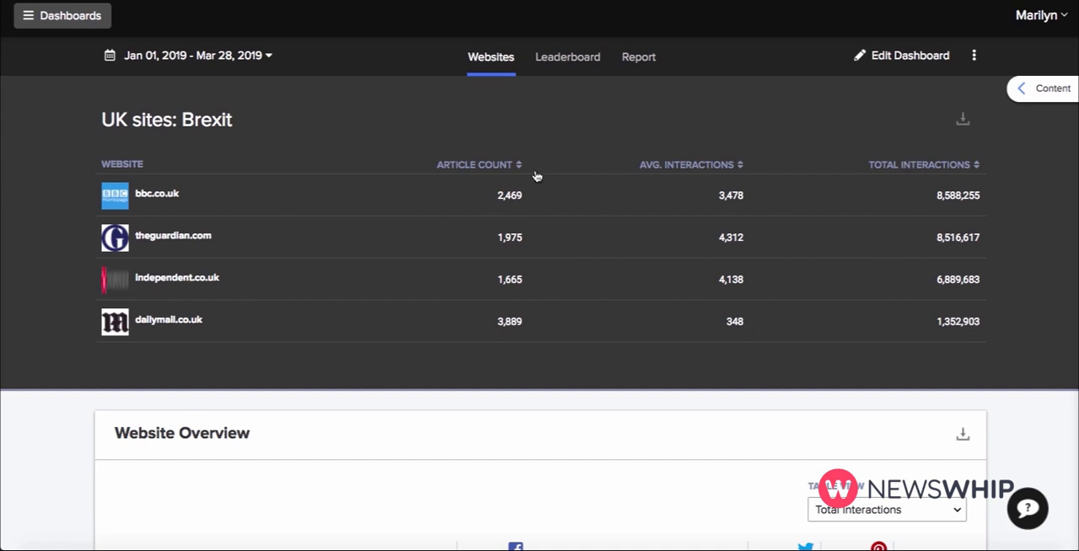
# Sort the Website Overview table by Facebook shares and after that by Pinterest pins.
pyautogui.scroll(-3, 534, 175)
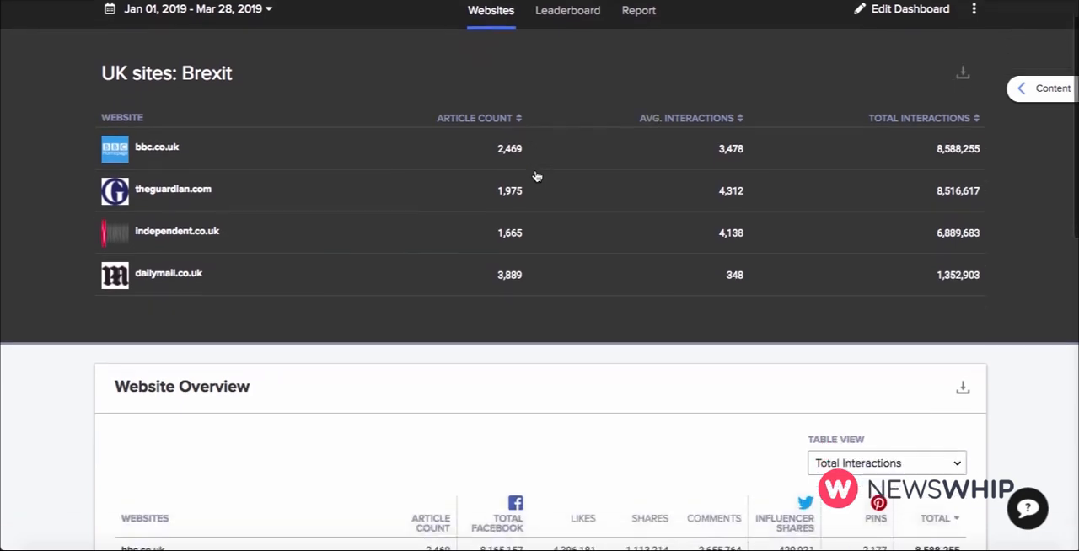
pyautogui.scroll(-1, 535, 176)
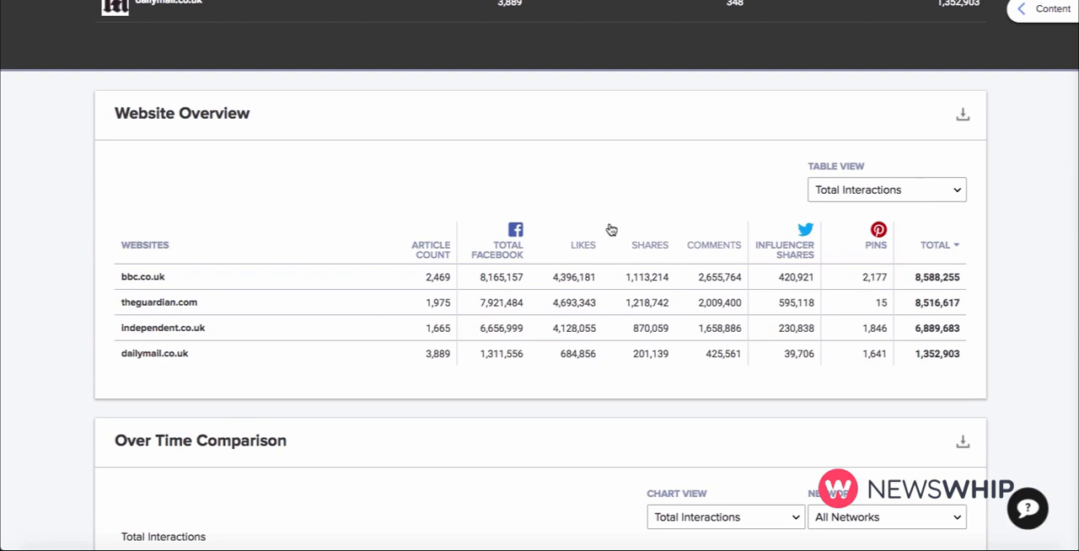
pyautogui.click(663, 250)
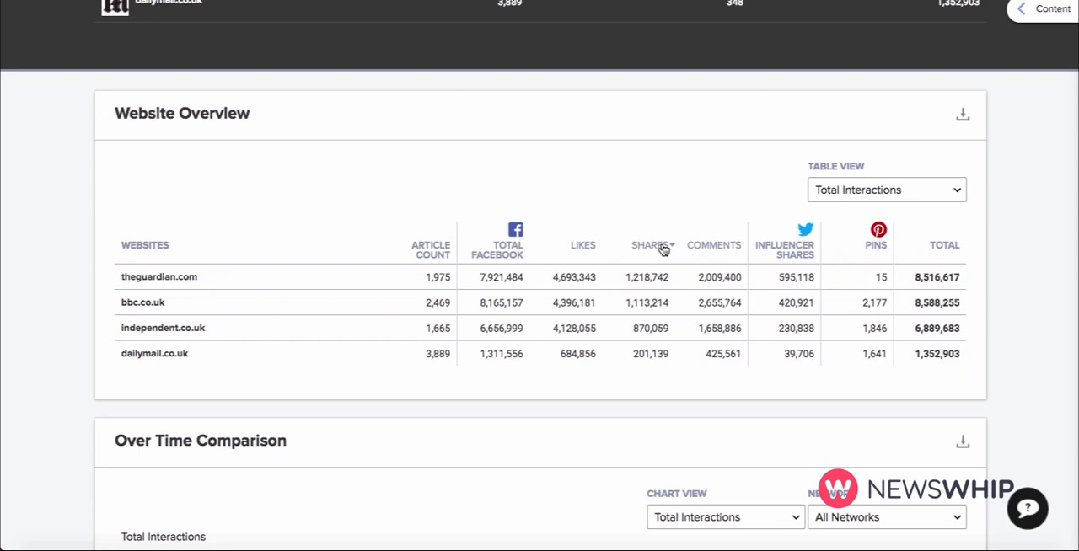
pyautogui.click(873, 243)
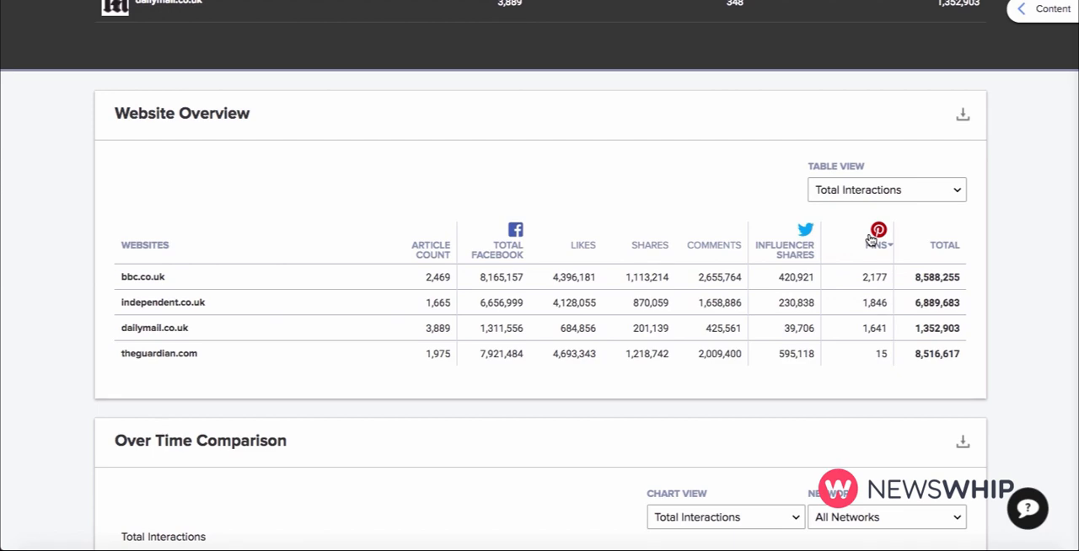
# Switch the Over Time Comparison chart to show article count.
pyautogui.scroll(-5, 871, 240)
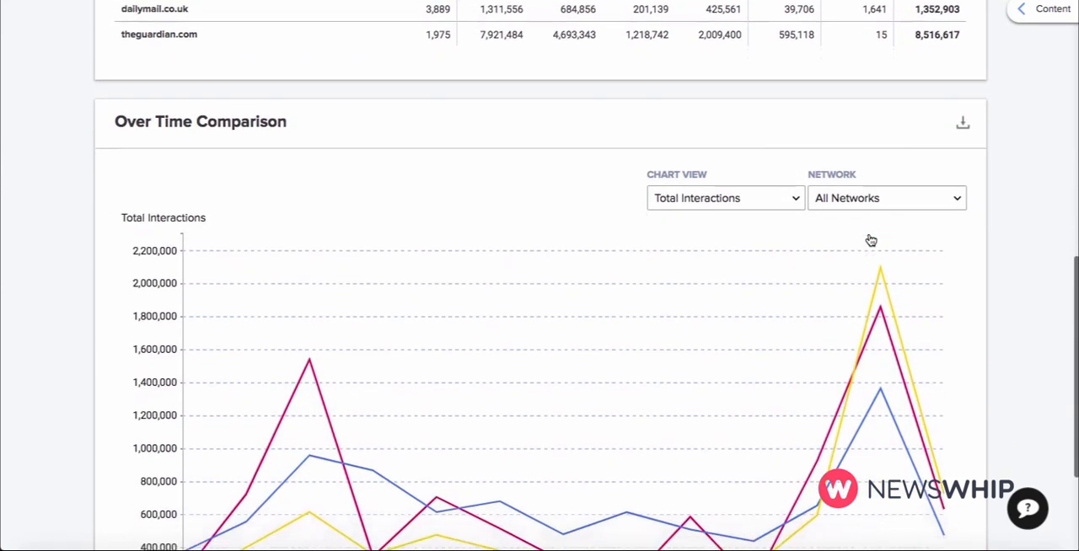
pyautogui.scroll(-1, 871, 240)
pyautogui.scroll(-1, 871, 241)
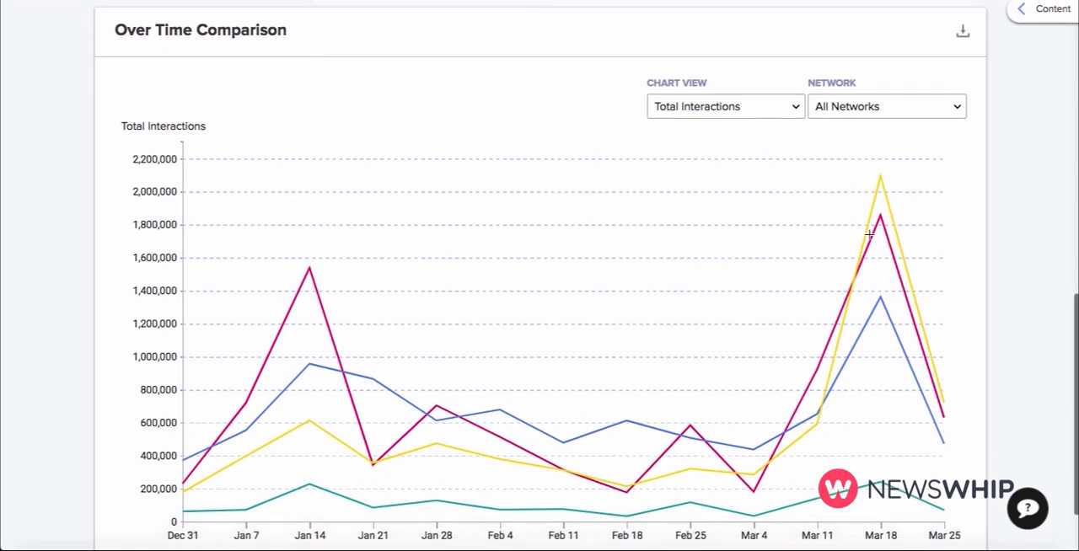
pyautogui.scroll(-1, 869, 235)
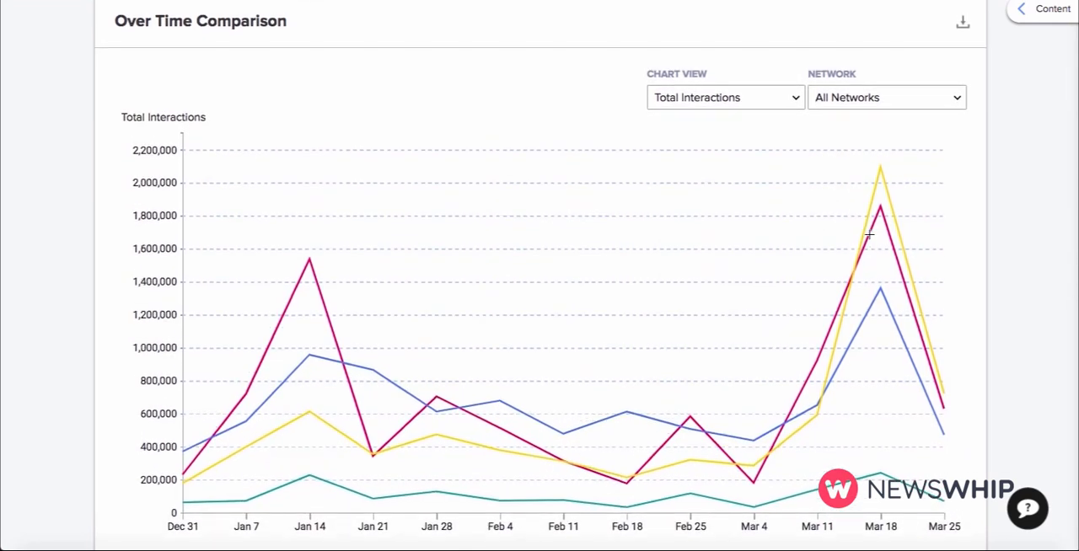
pyautogui.click(660, 98)
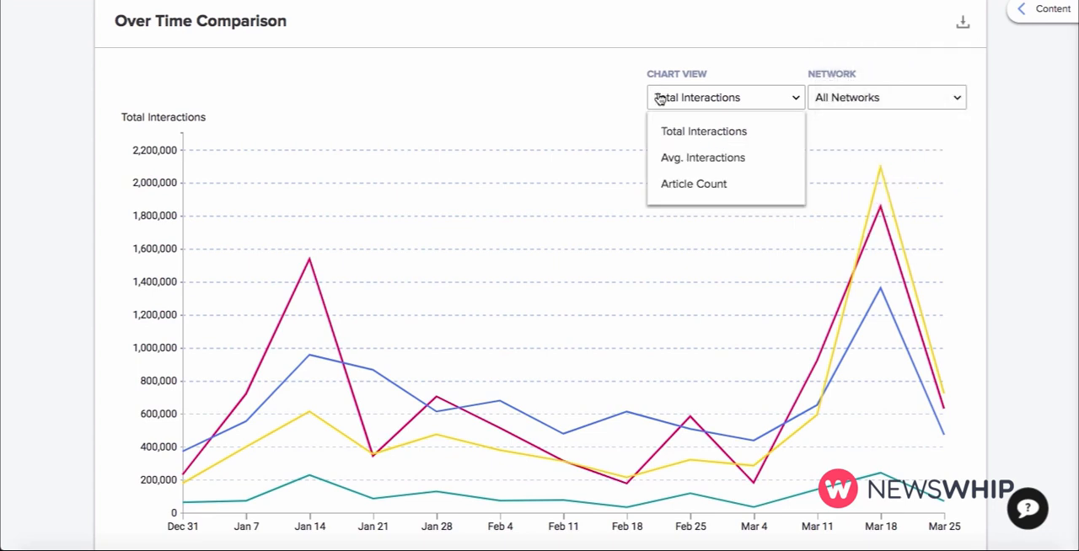
pyautogui.click(682, 185)
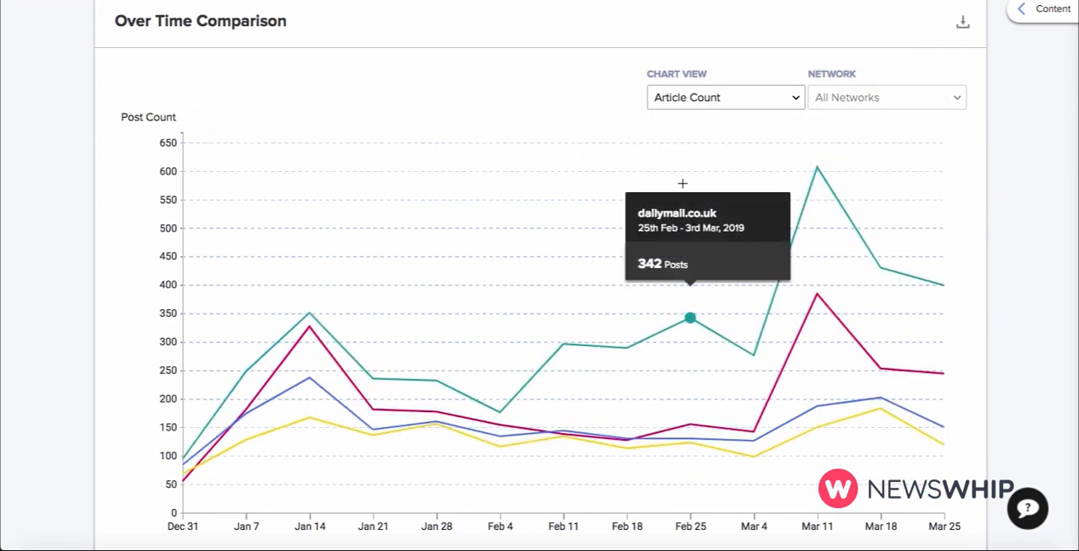
# List the articles behind the 11th Mar - 17th Mar, 2019 chart point, look through them and hide the content list.
pyautogui.moveTo(816, 169)
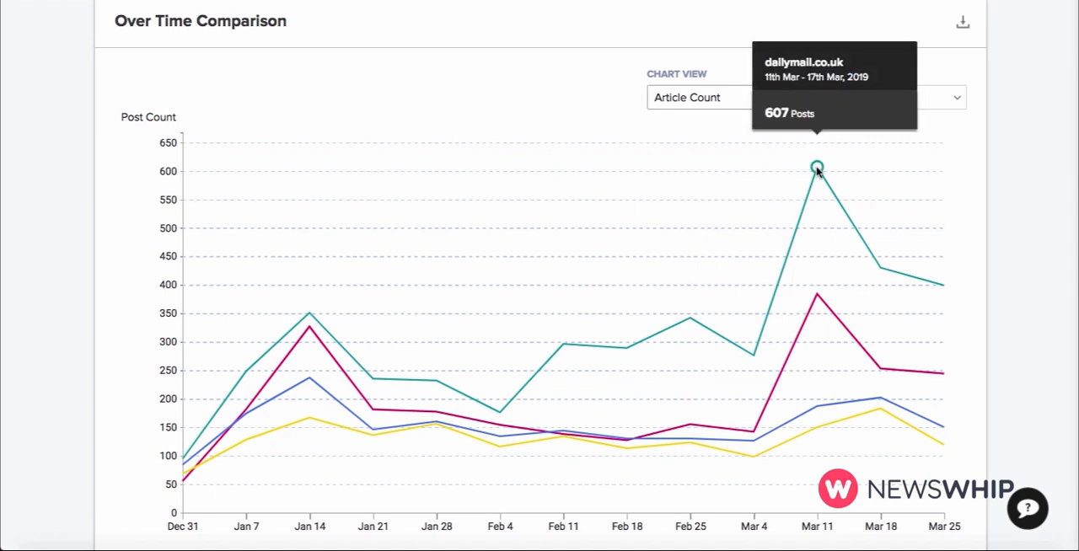
pyautogui.click(813, 266)
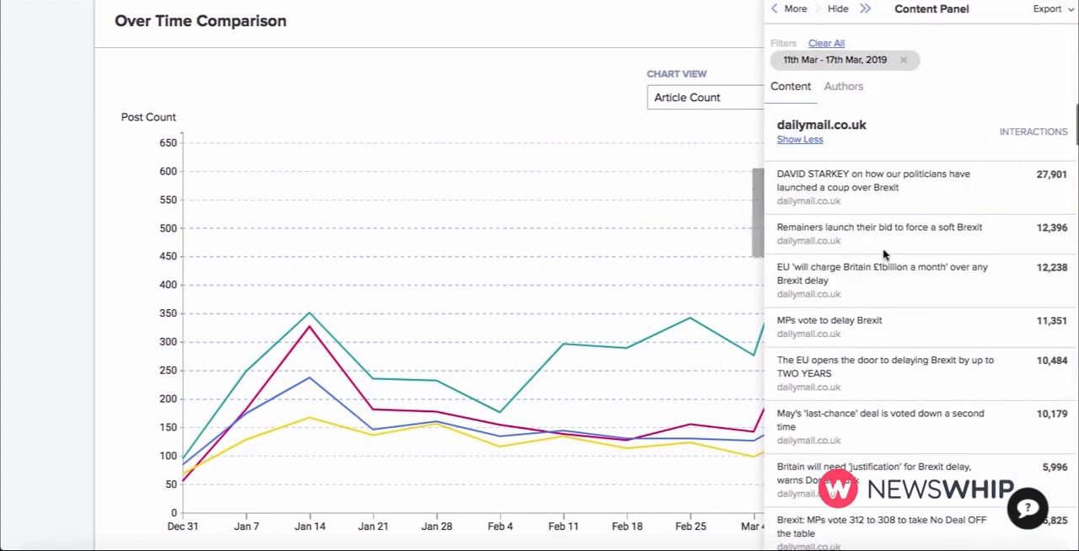
pyautogui.scroll(-1, 887, 253)
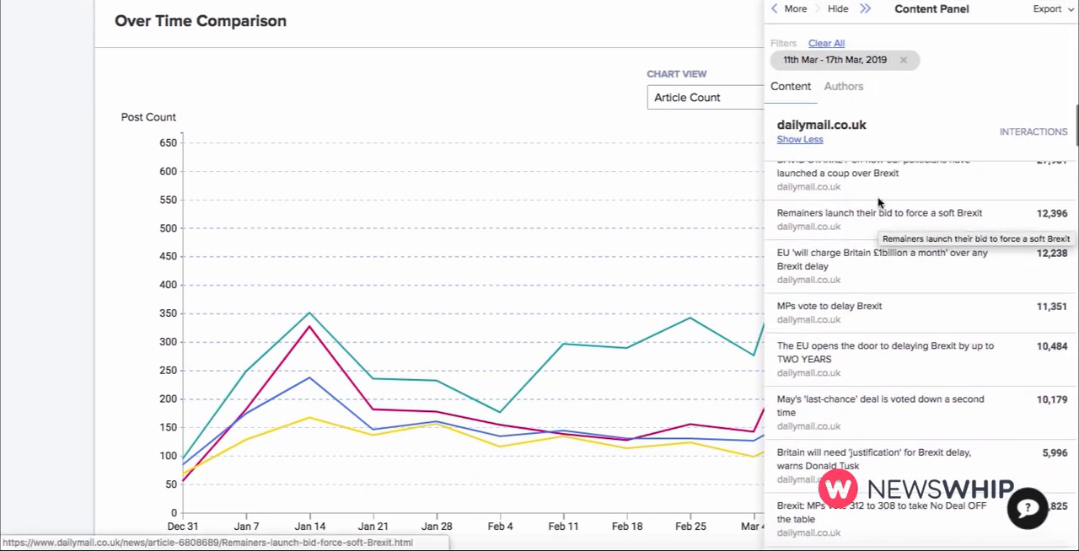
pyautogui.click(838, 9)
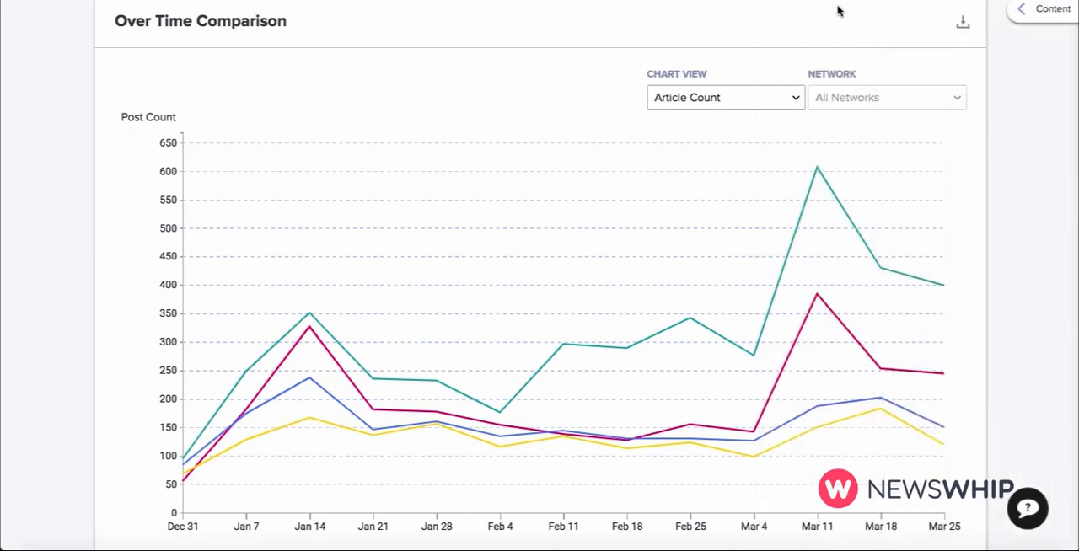
# Select the period from about 7 to 23 February on the comparison chart and expand its article list to full detail.
pyautogui.moveTo(530, 160)
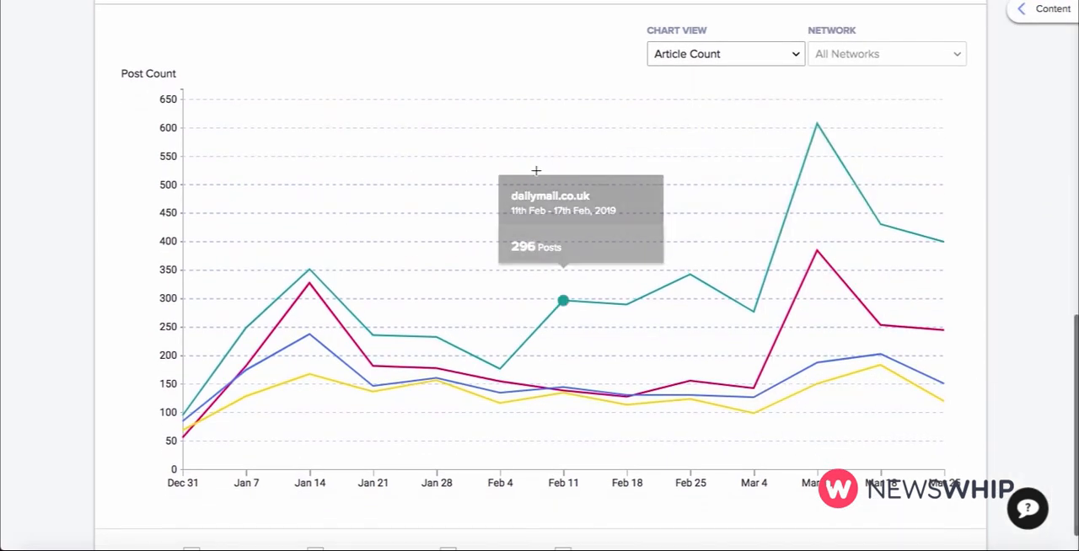
pyautogui.moveTo(596, 161); pyautogui.dragTo(677, 162)
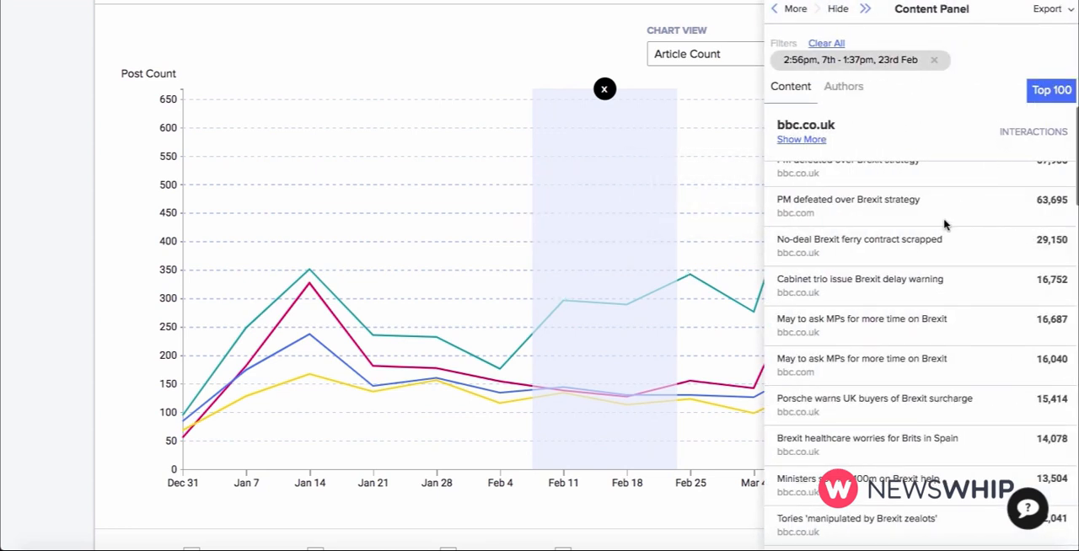
pyautogui.scroll(1, 944, 223)
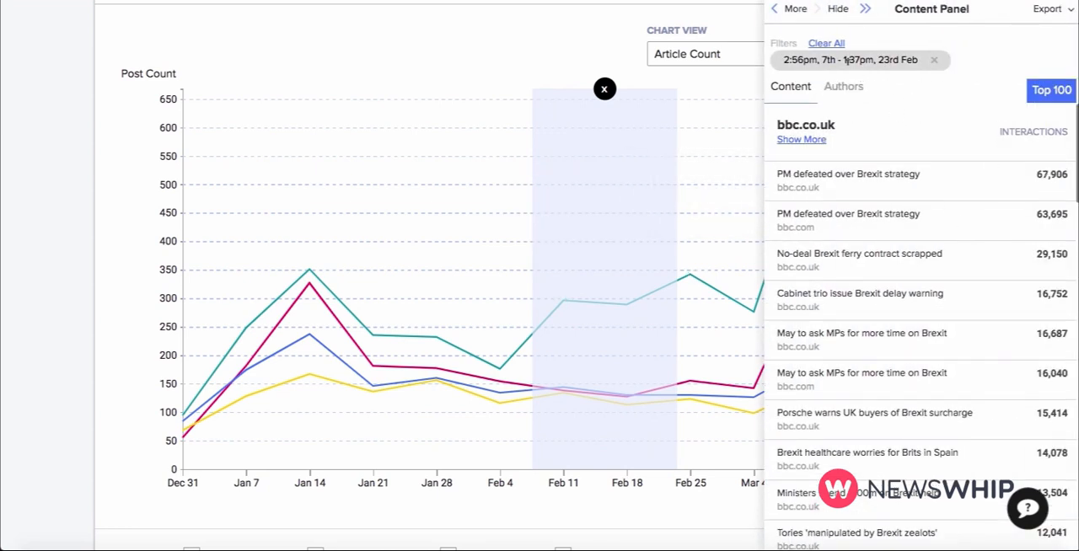
pyautogui.click(792, 10)
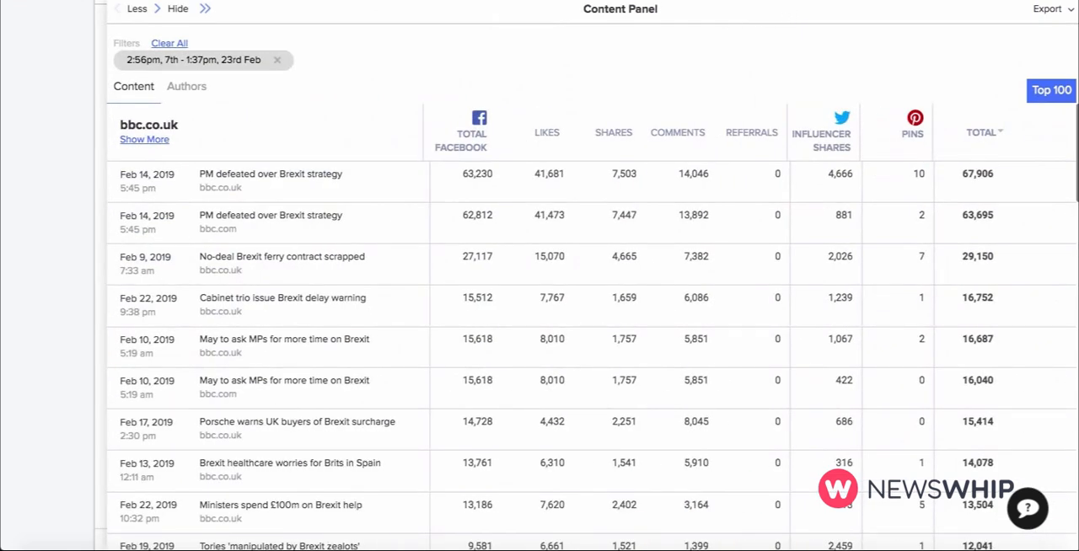
# Clear the date filter from the expanded article list and look through each website's top articles.
pyautogui.click(276, 60)
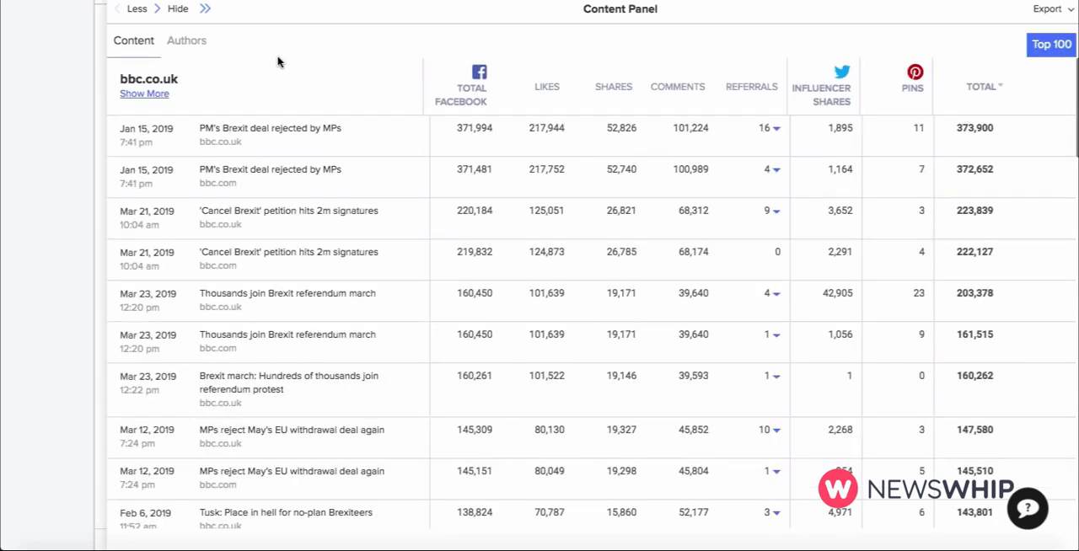
pyautogui.scroll(5, 252, 259)
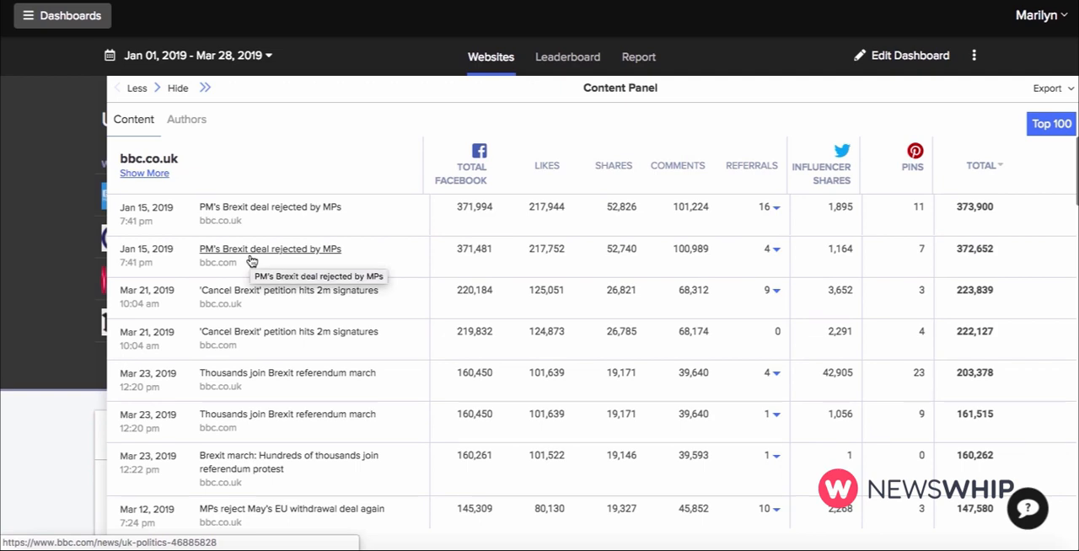
pyautogui.scroll(-10, 251, 261)
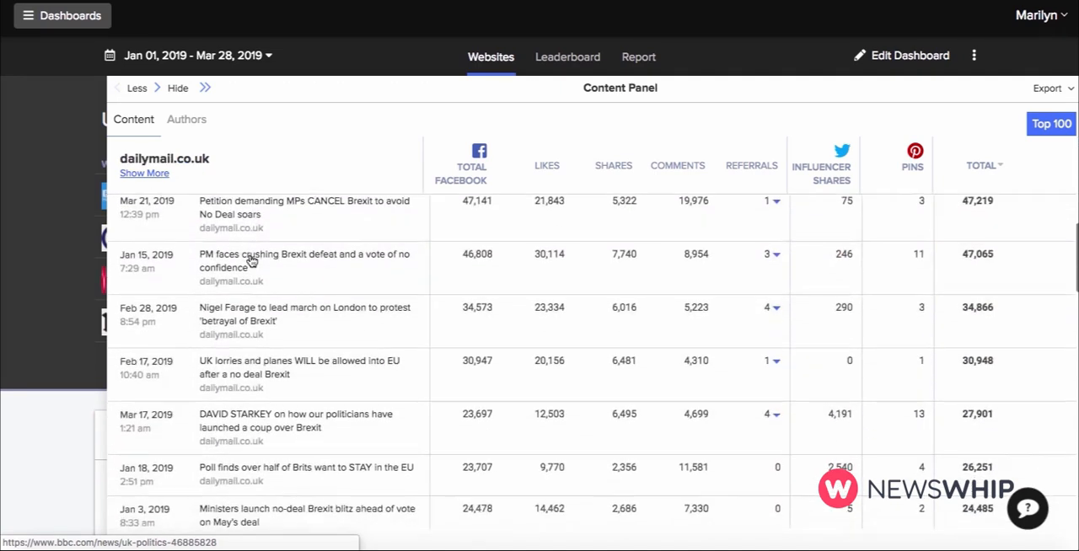
pyautogui.scroll(-10, 251, 261)
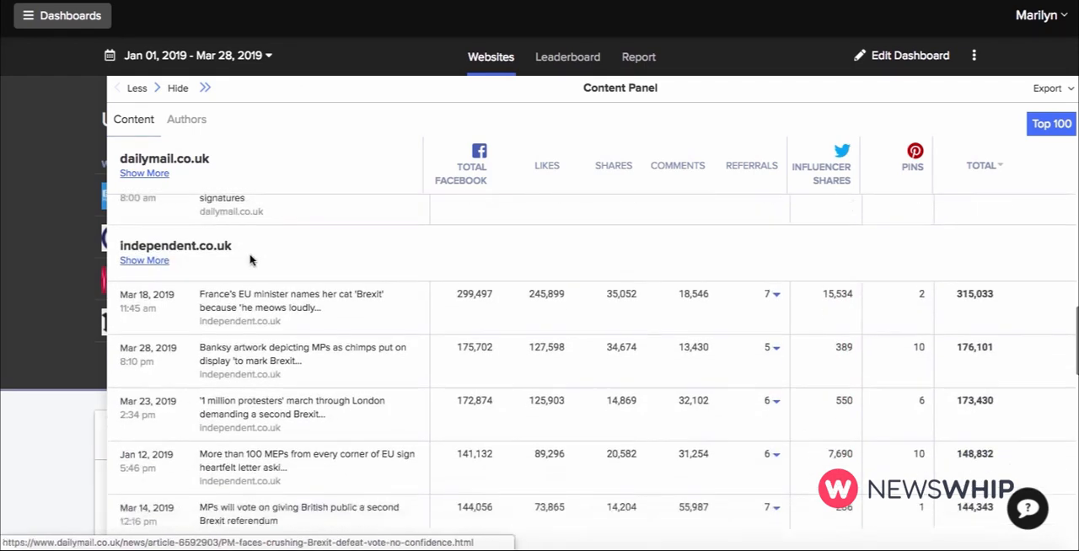
pyautogui.scroll(20, 251, 261)
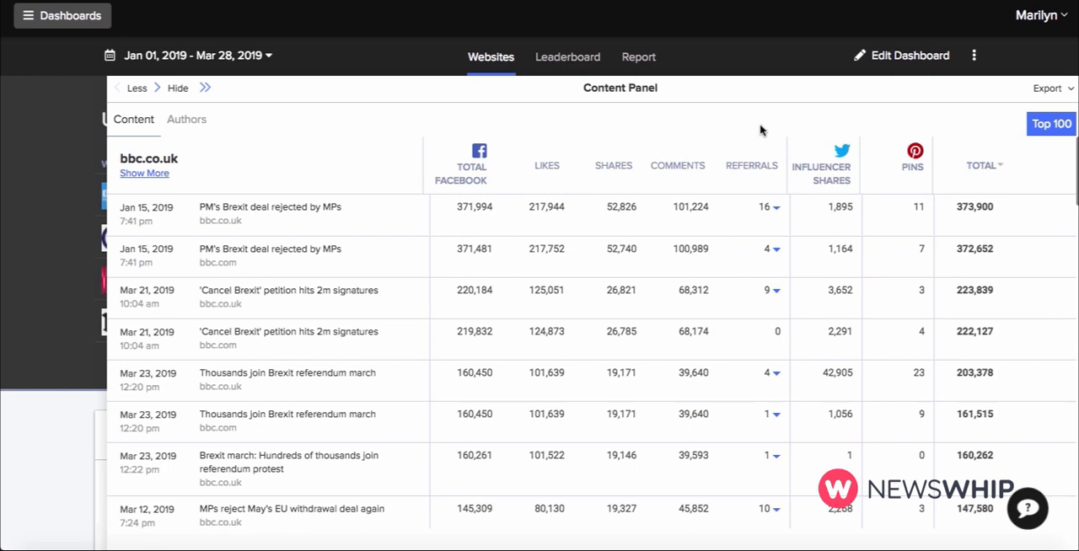
# Sort the expanded article list by Pinterest pins and hide the content list.
pyautogui.click(915, 164)
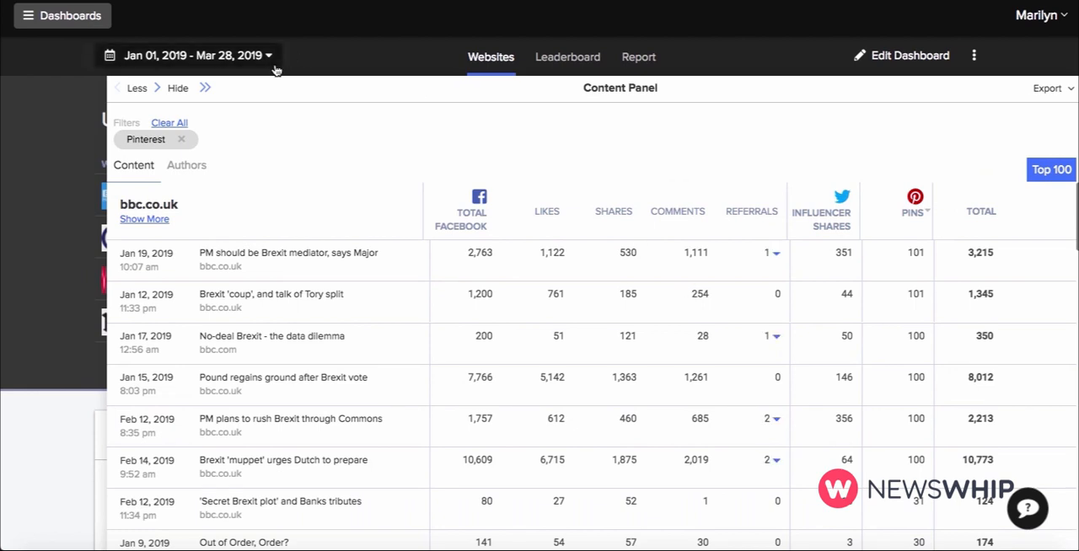
pyautogui.click(181, 90)
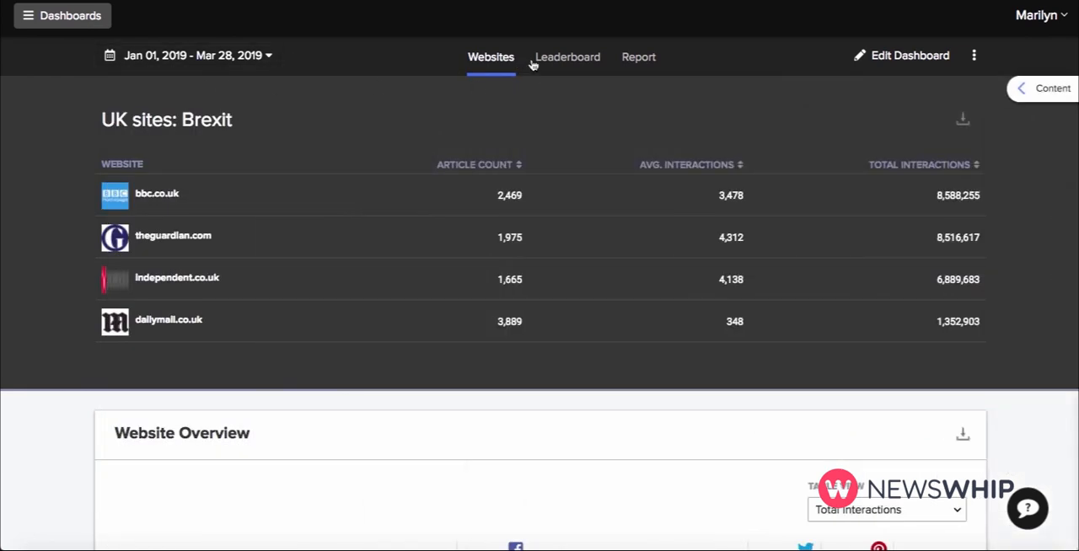
# Open the author leaderboard and rank the authors by article count.
pyautogui.click(567, 66)
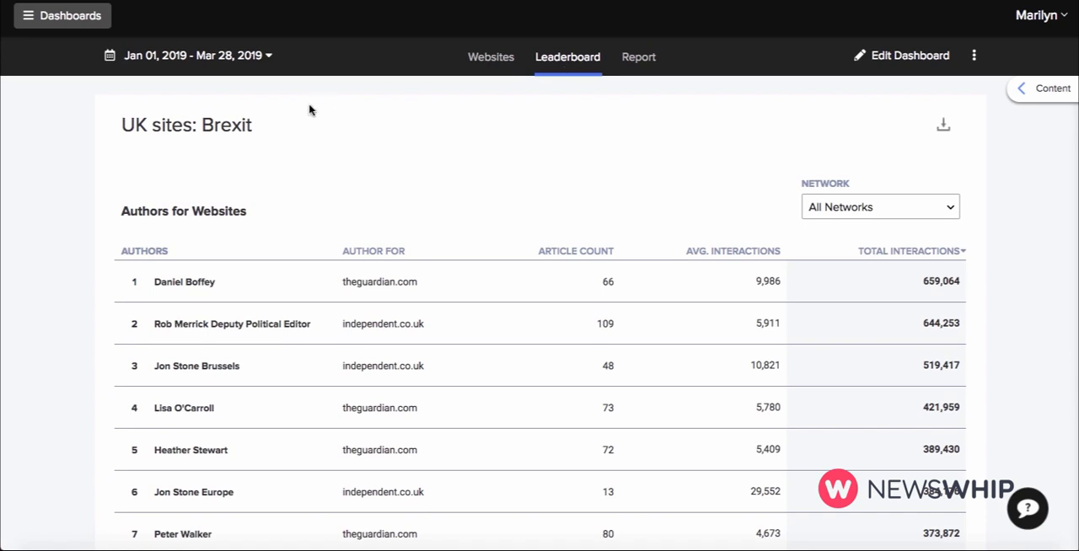
pyautogui.scroll(-3, 308, 110)
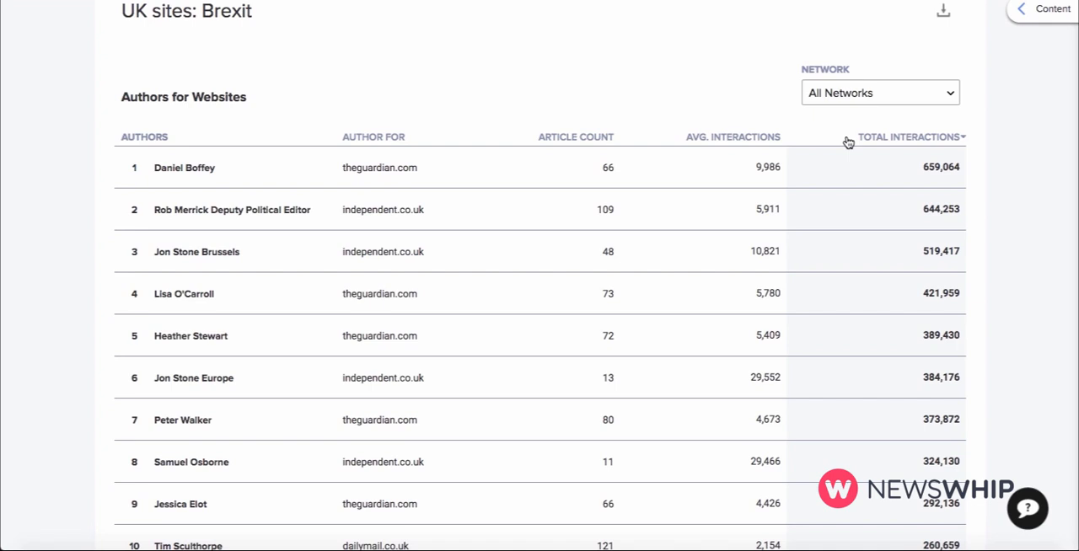
pyautogui.click(600, 139)
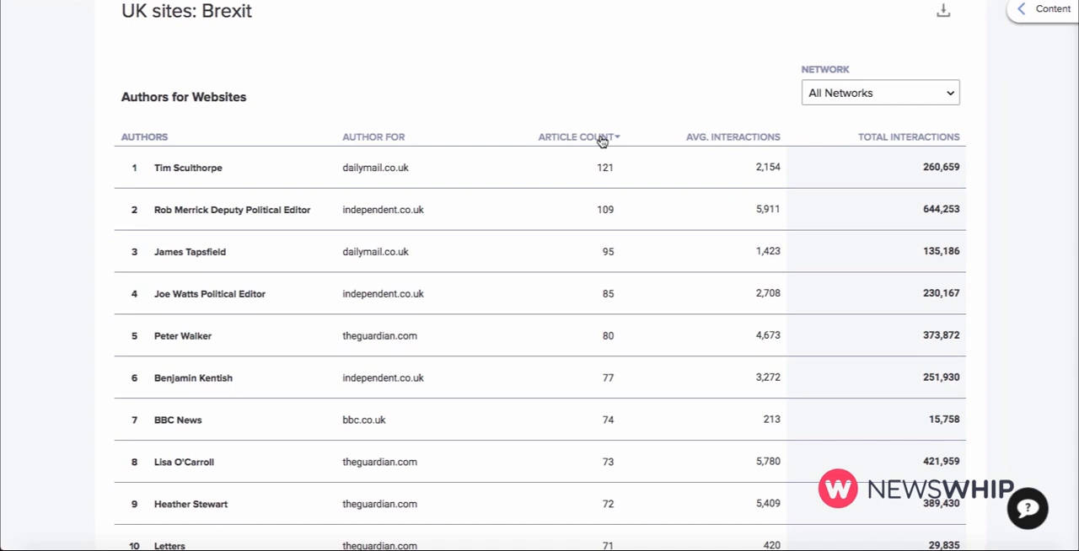
# Set the leaderboard's network to Twitter Influencer Shares and list the articles of the first-ranked author.
pyautogui.click(908, 91)
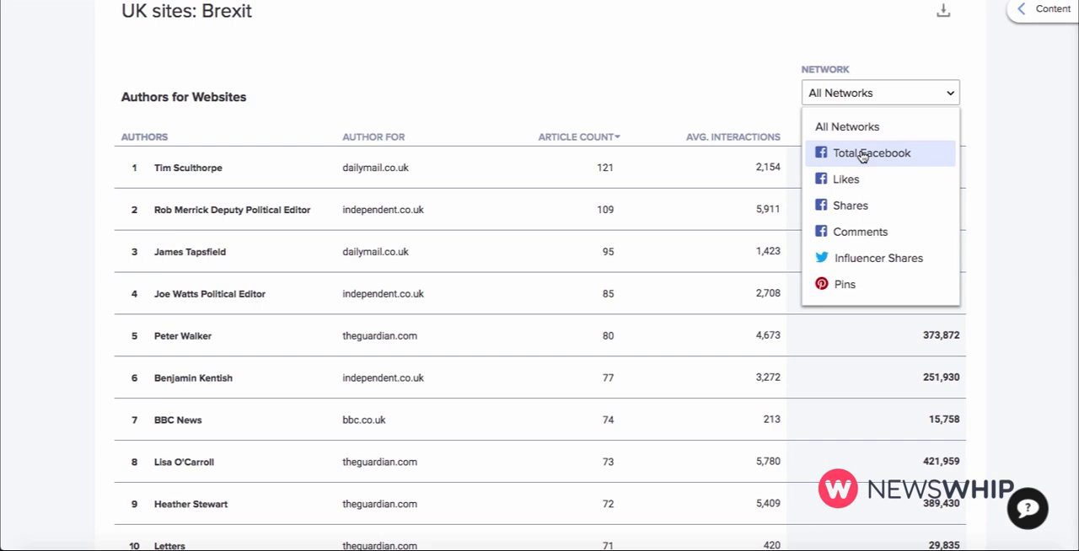
pyautogui.click(868, 258)
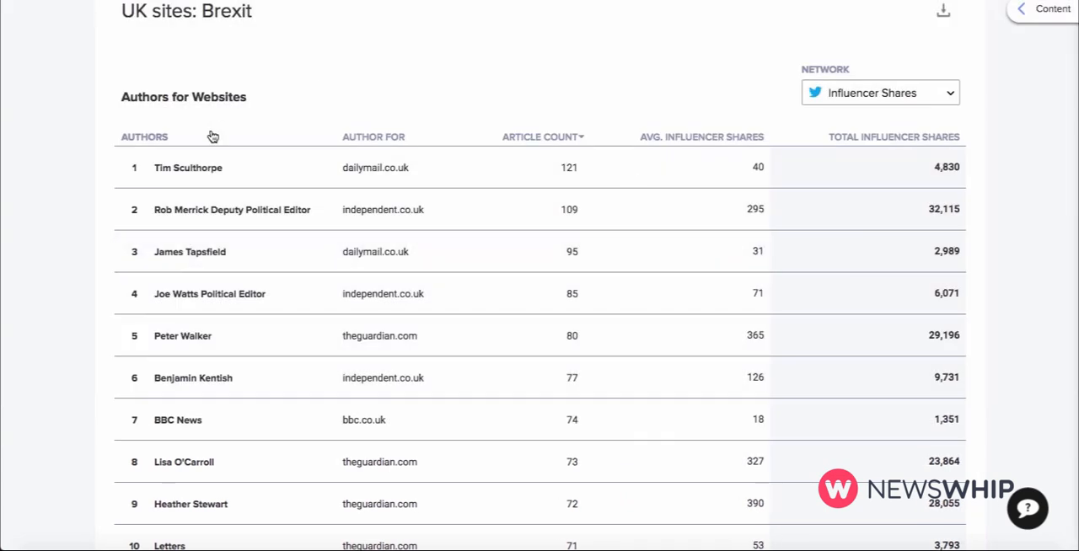
pyautogui.click(236, 174)
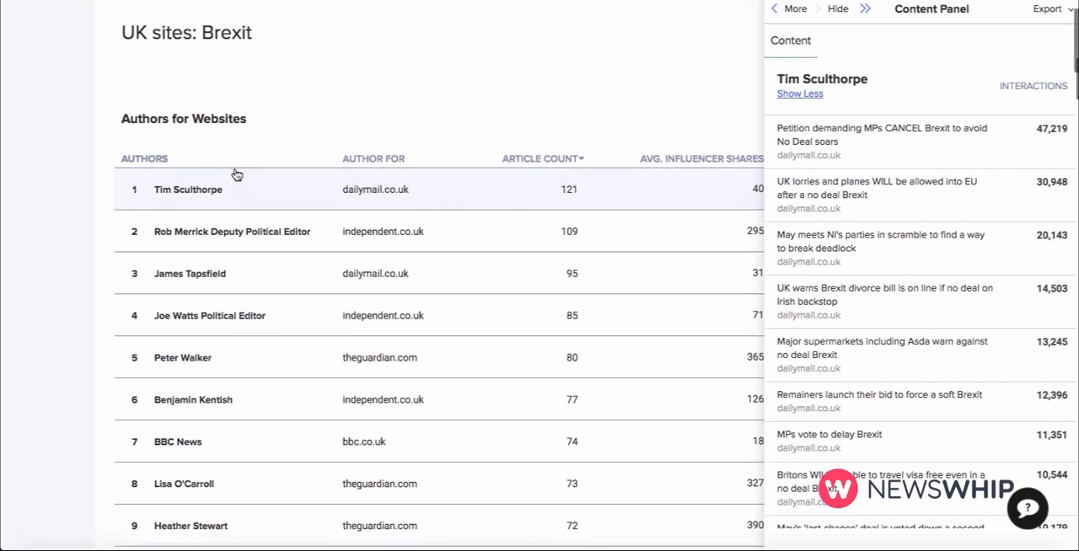
pyautogui.scroll(2, 236, 174)
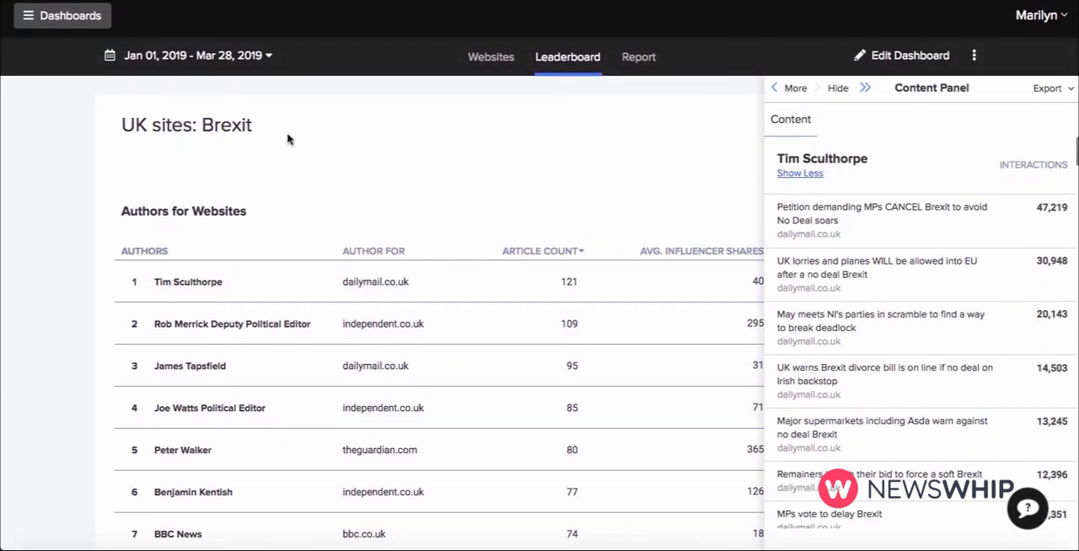
# Create a performance report focused on theguardian.com.
pyautogui.click(651, 59)
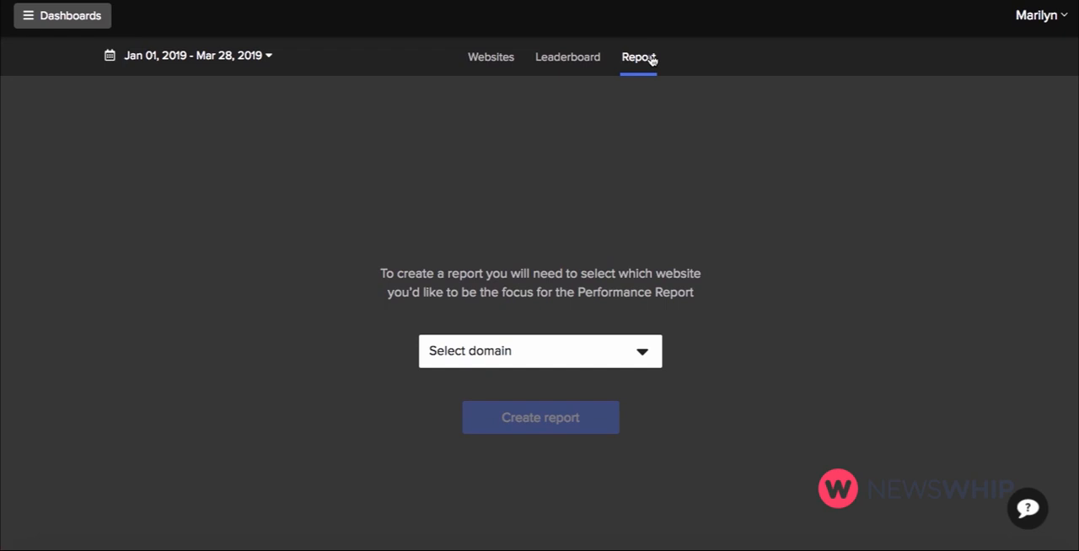
pyautogui.click(556, 351)
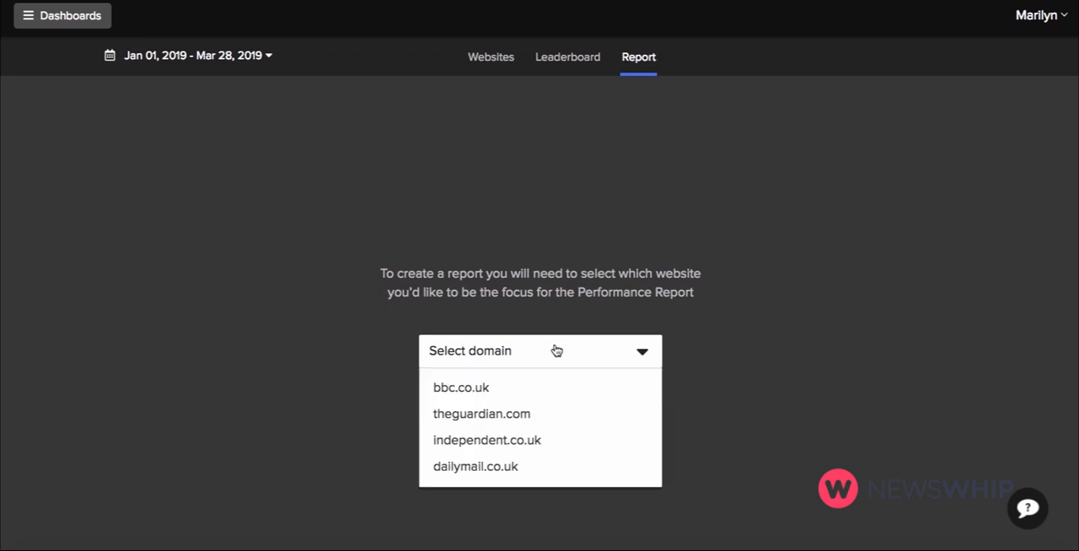
pyautogui.click(500, 417)
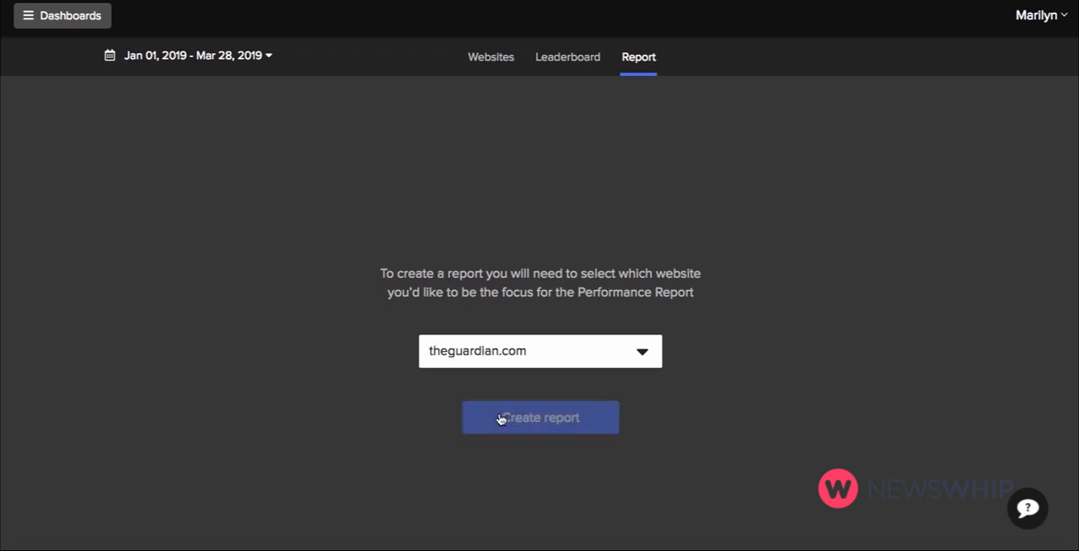
pyautogui.click(500, 418)
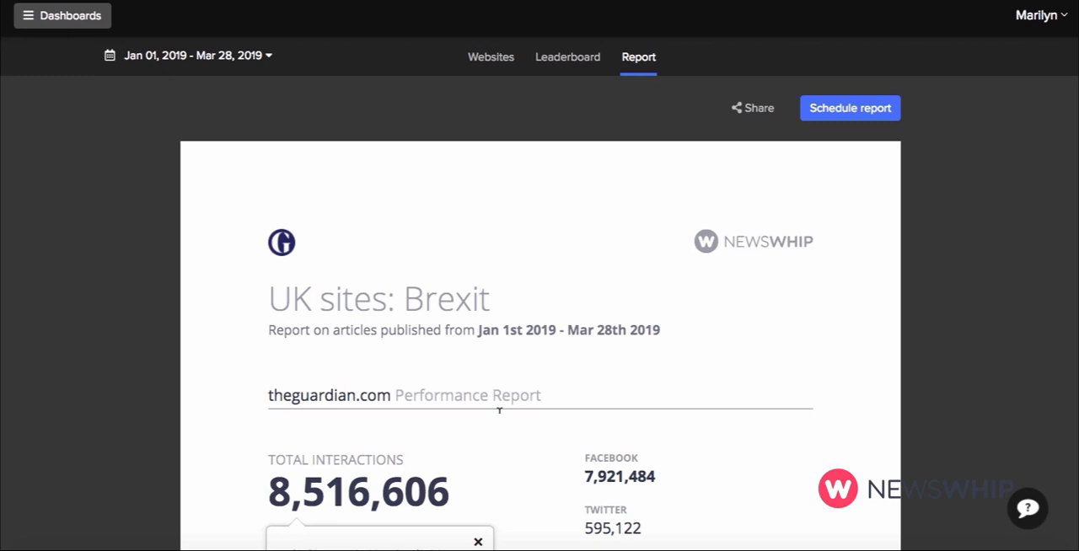
# Review the theguardian.com performance report: total interactions, top articles, Facebook and Twitter performance, and the top 20 articles across all websites.
pyautogui.scroll(-2, 497, 413)
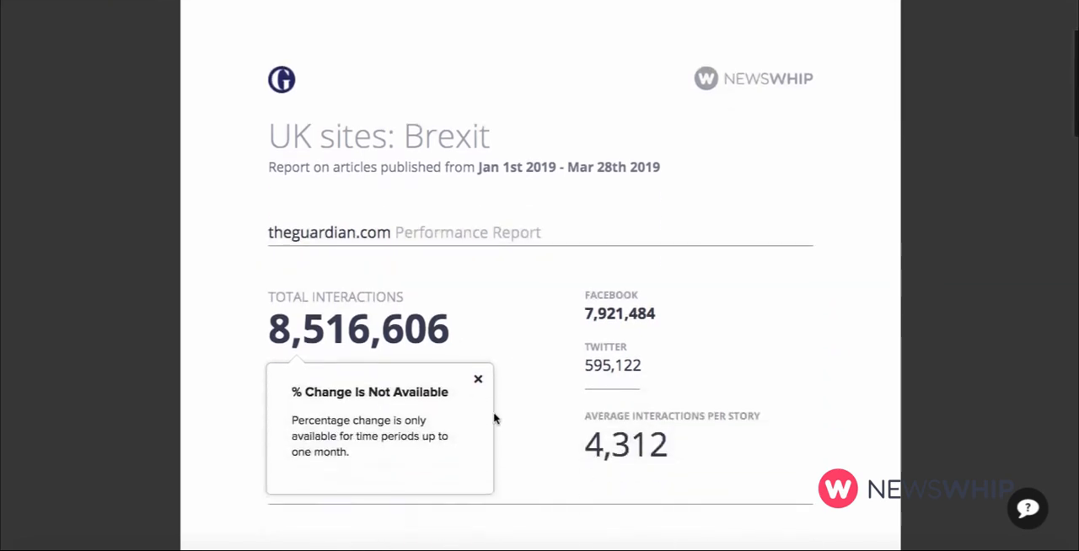
pyautogui.scroll(-5, 539, 364)
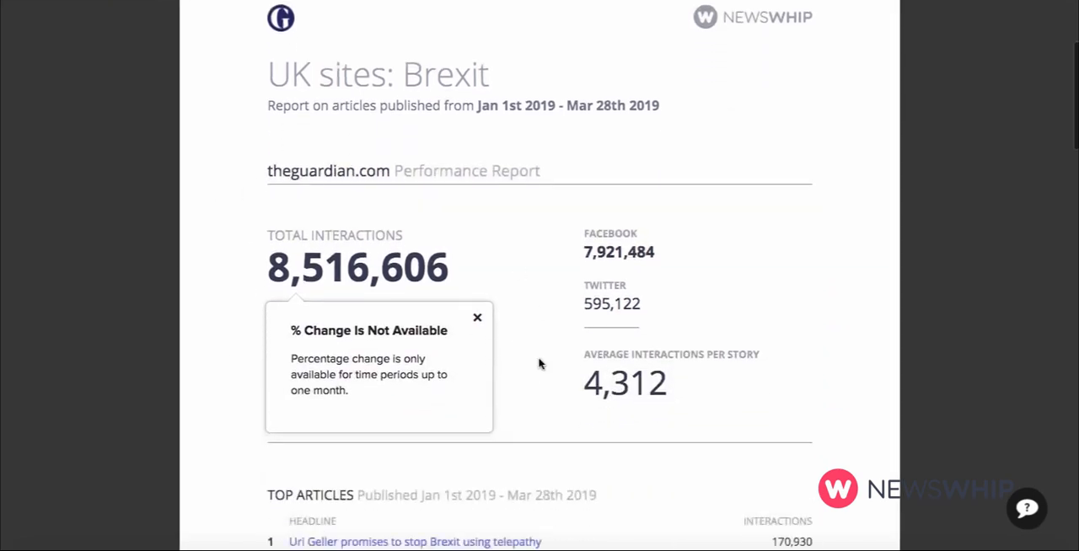
pyautogui.scroll(-3, 539, 364)
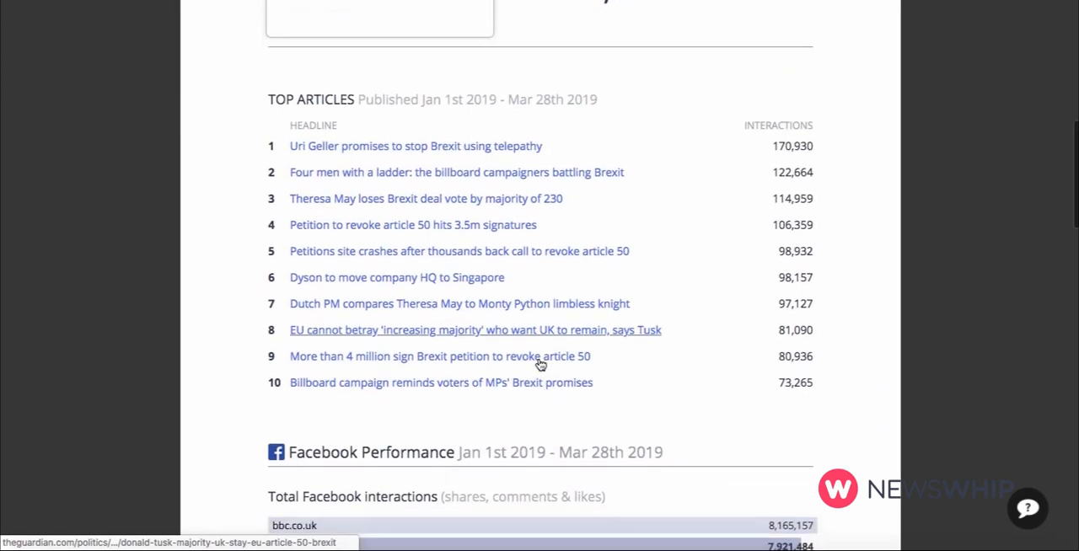
pyautogui.scroll(-2, 539, 364)
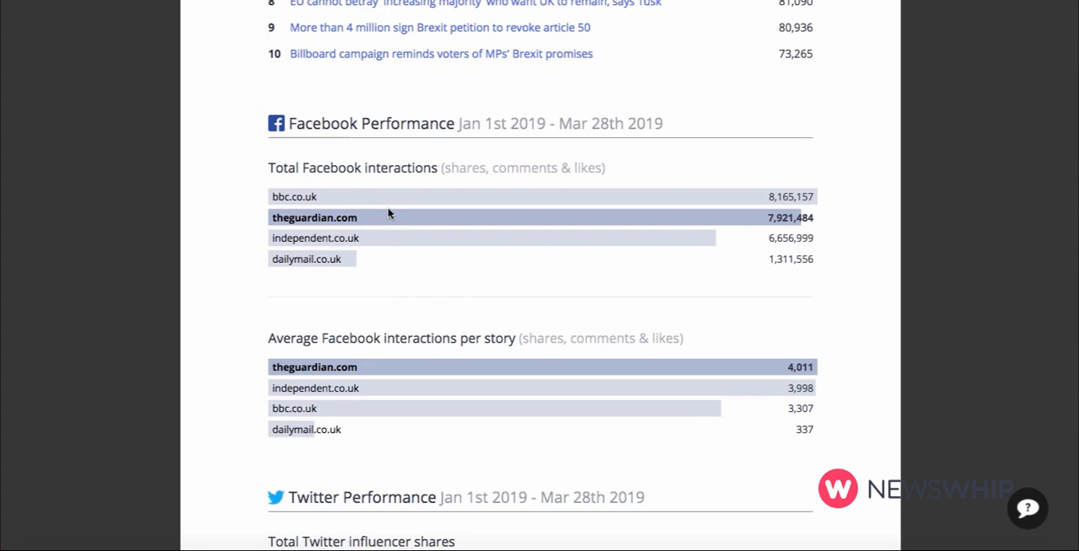
pyautogui.scroll(-10, 388, 214)
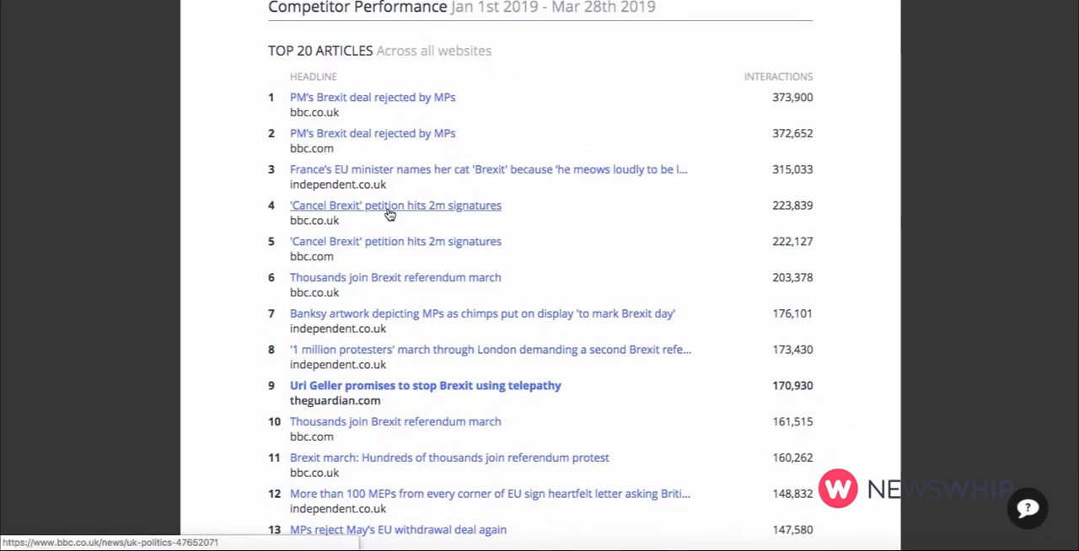
pyautogui.scroll(-5, 389, 214)
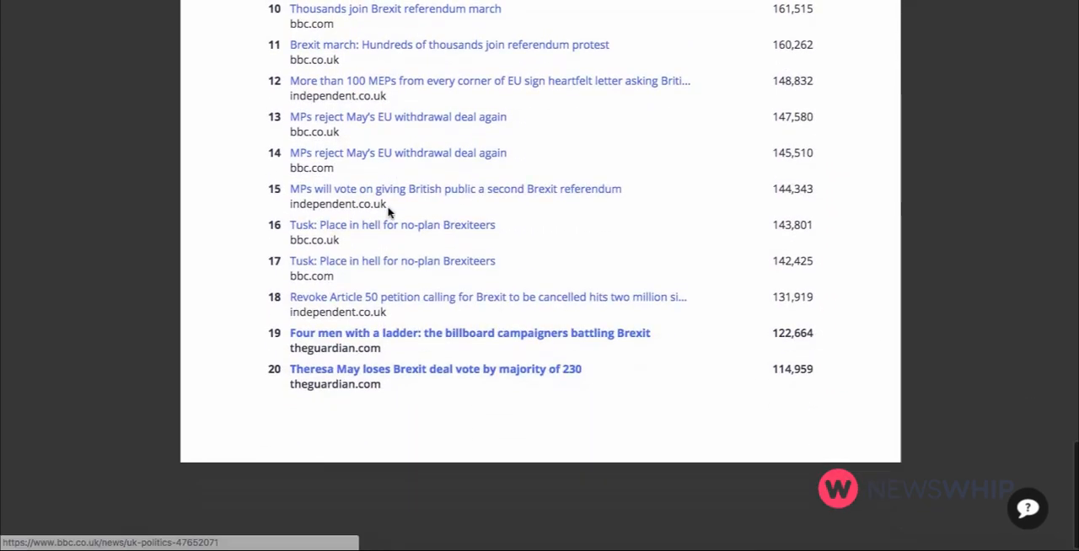
pyautogui.scroll(9, 388, 214)
pyautogui.scroll(15, 389, 214)
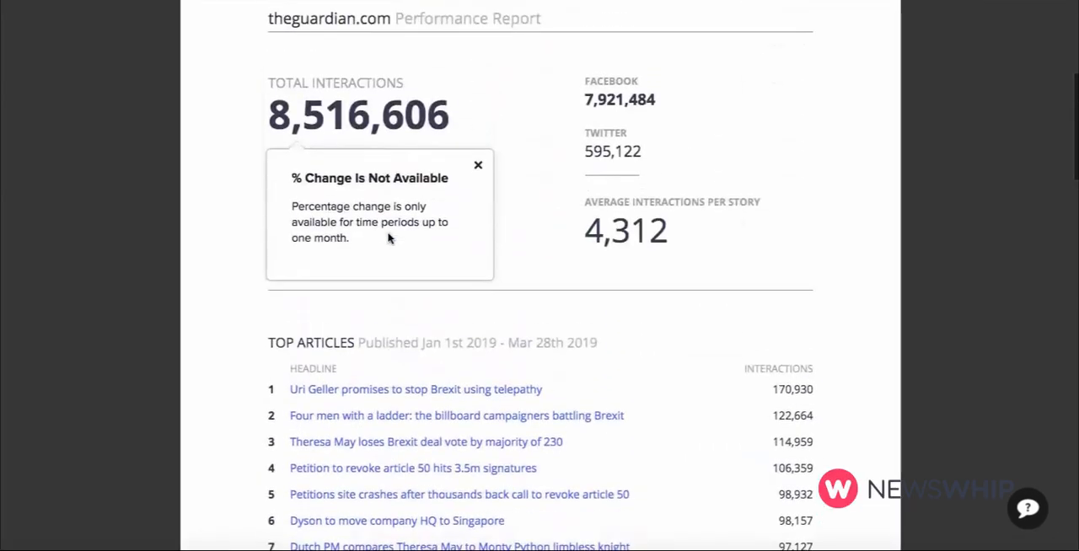
pyautogui.scroll(3, 389, 239)
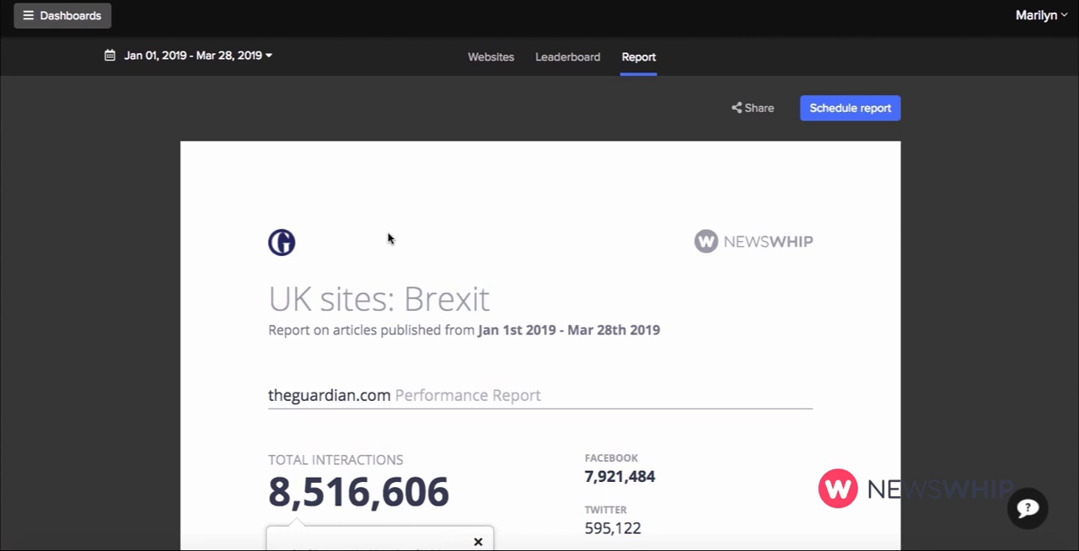
# Schedule the UK sites: Brexit report for theguardian.com to be emailed weekly on Monday at 06:00am (BST) with sending active, and save it.
pyautogui.click(824, 107)
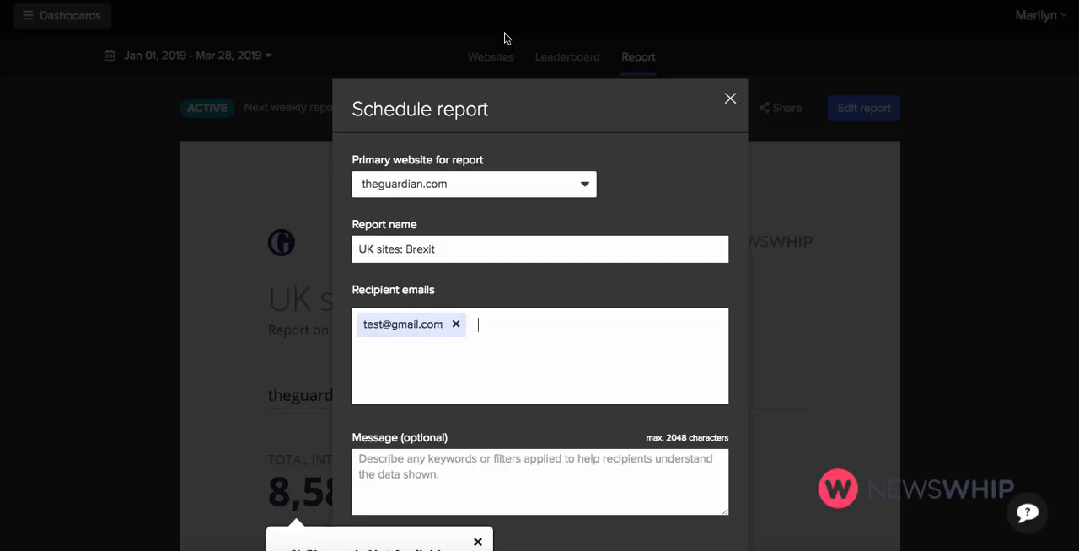
pyautogui.scroll(-3, 466, 145)
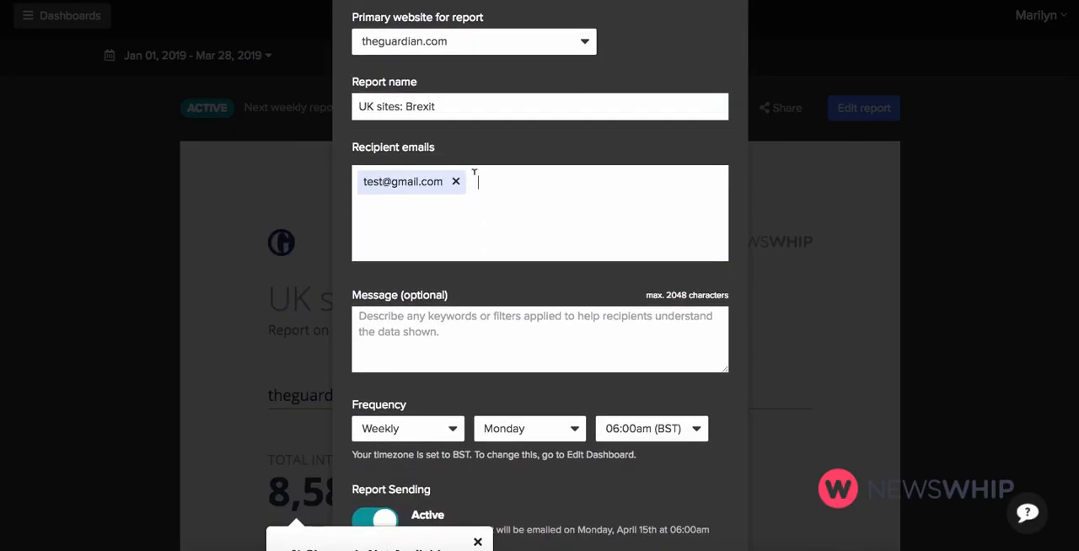
pyautogui.scroll(-3, 478, 166)
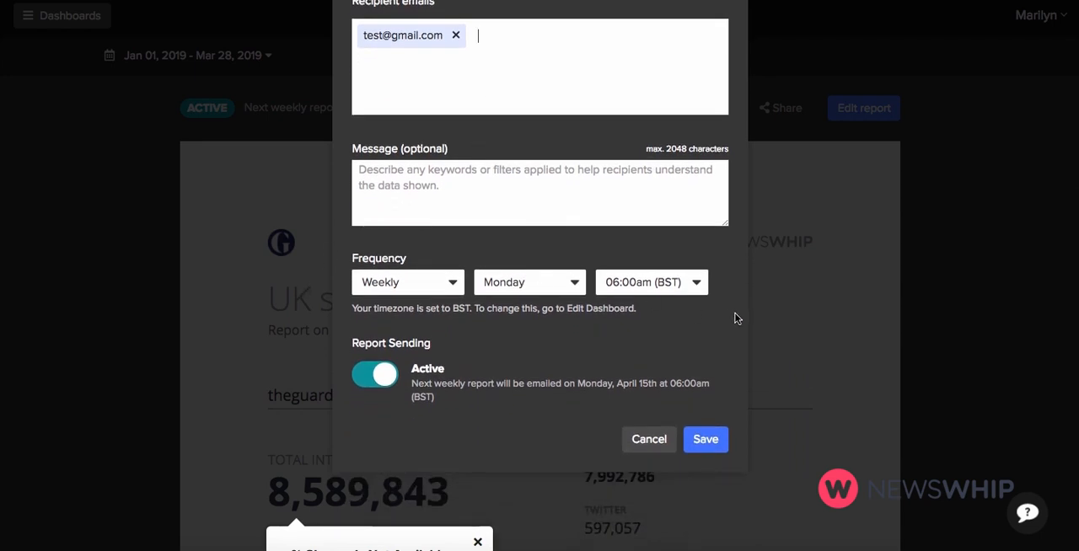
pyautogui.click(704, 444)
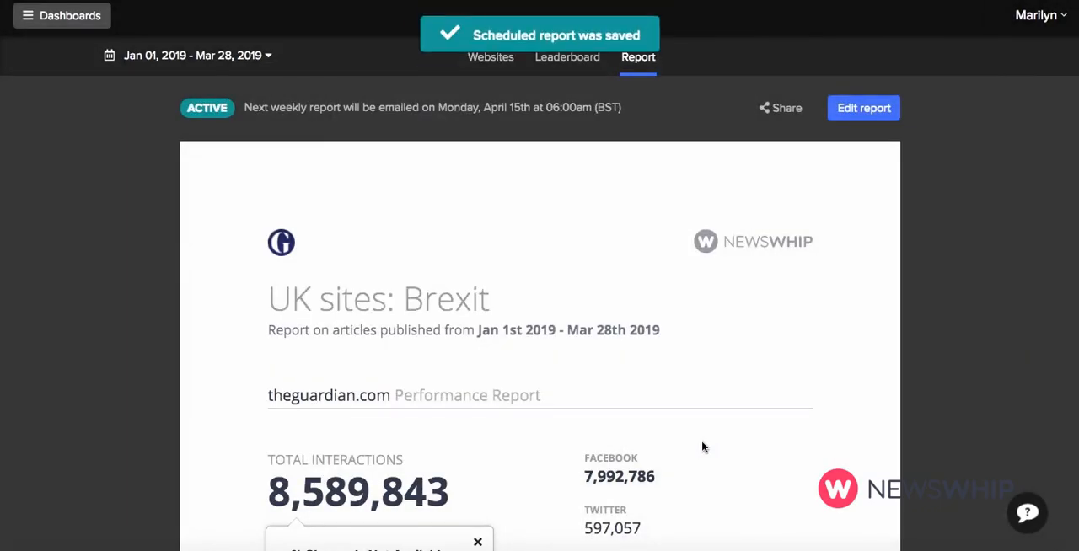